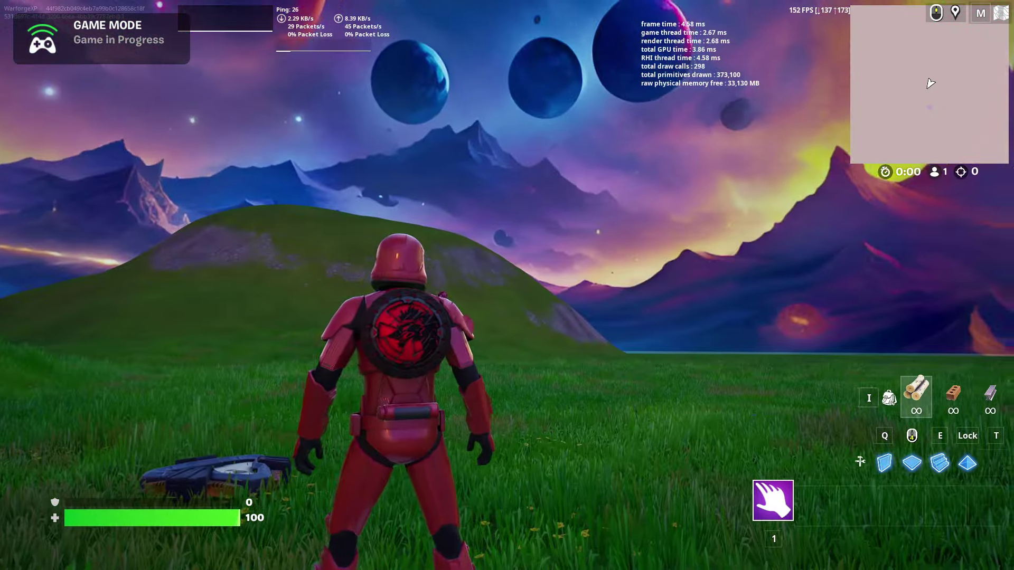
key("w")
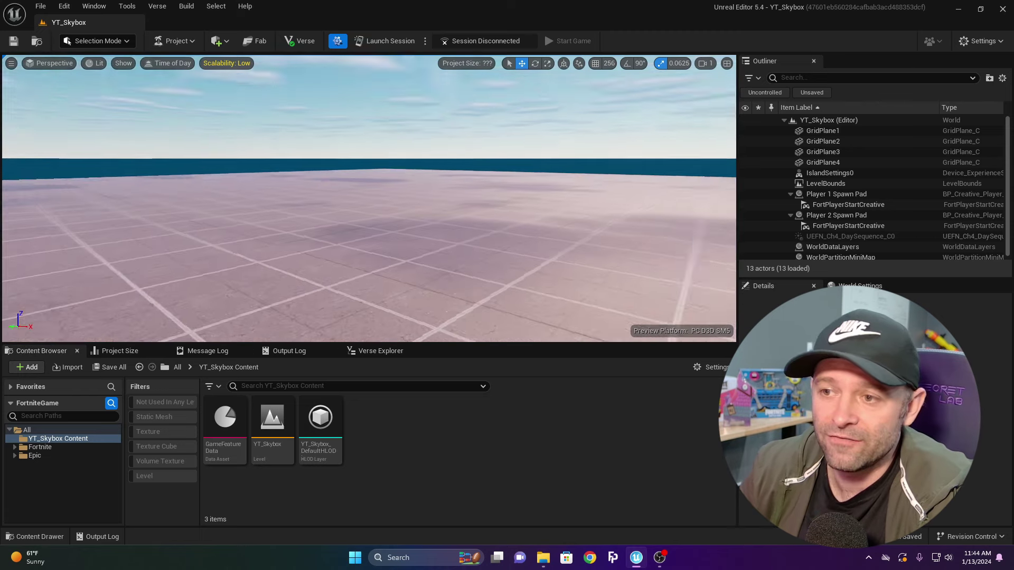
right_click_drag(317, 199, 518, 216)
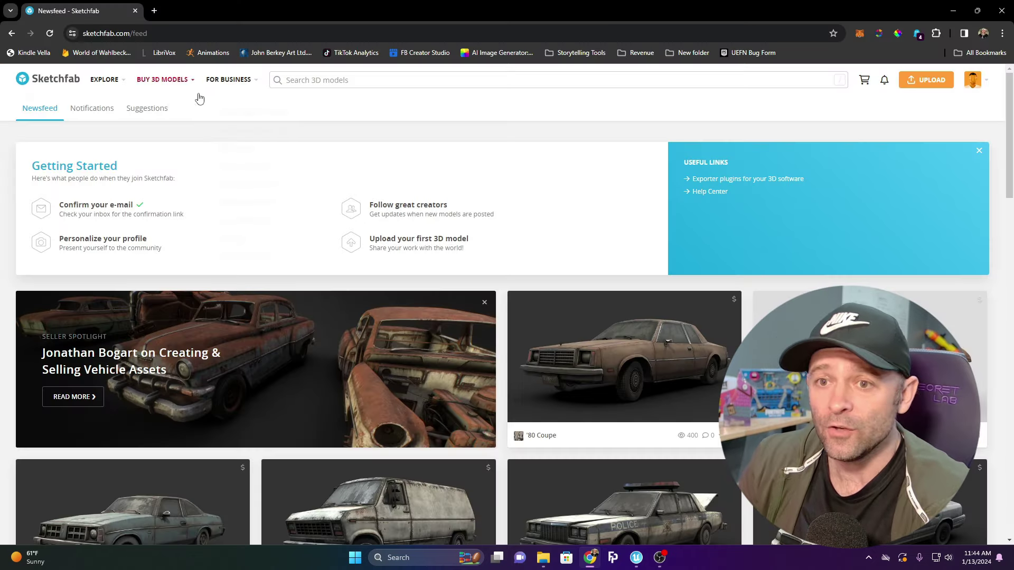
Step: Search Sketchfab for "skybox" with the results limited to downloadable models
left_click(335, 79)
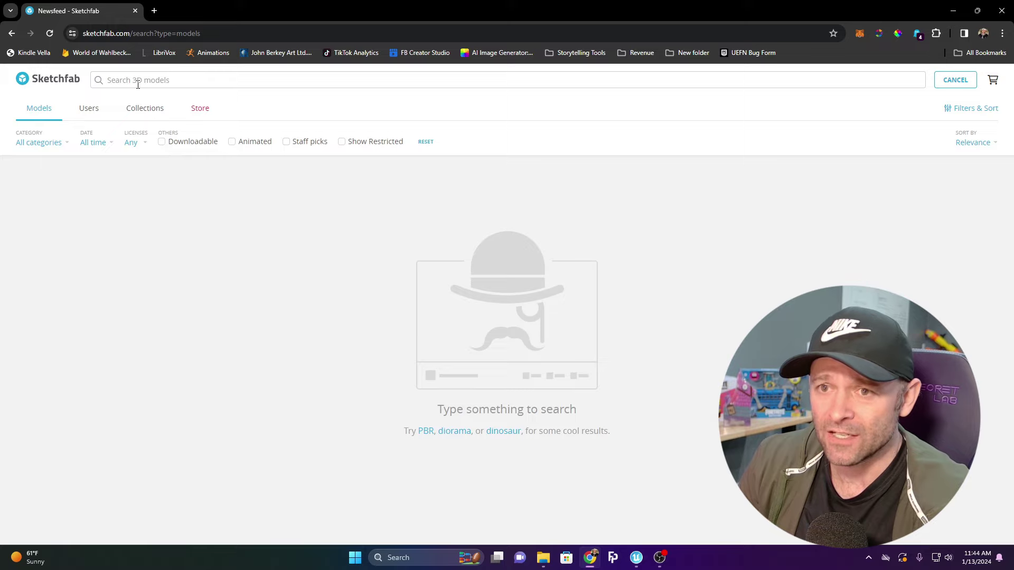
left_click(162, 141)
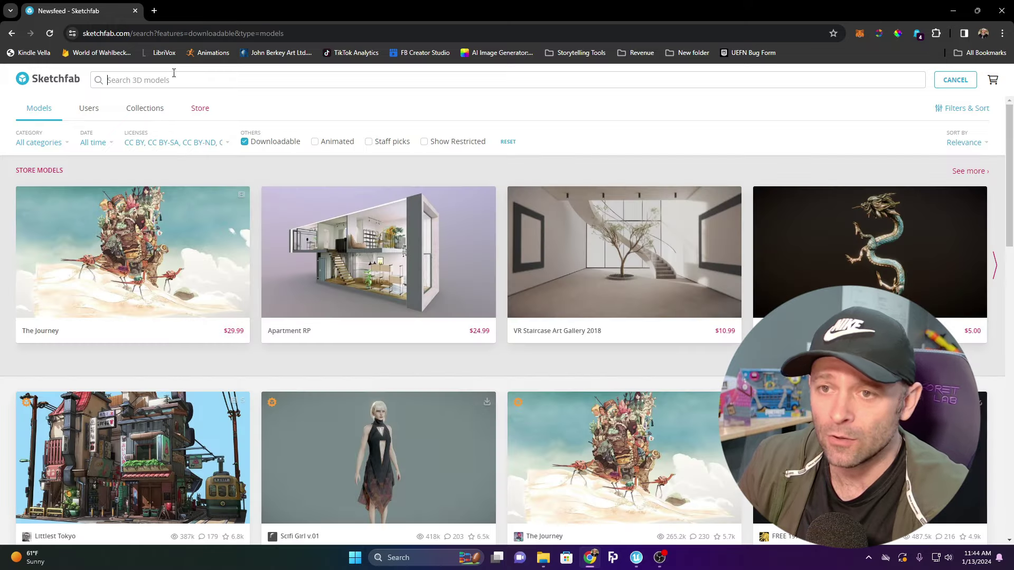
type("skybox")
key("Return")
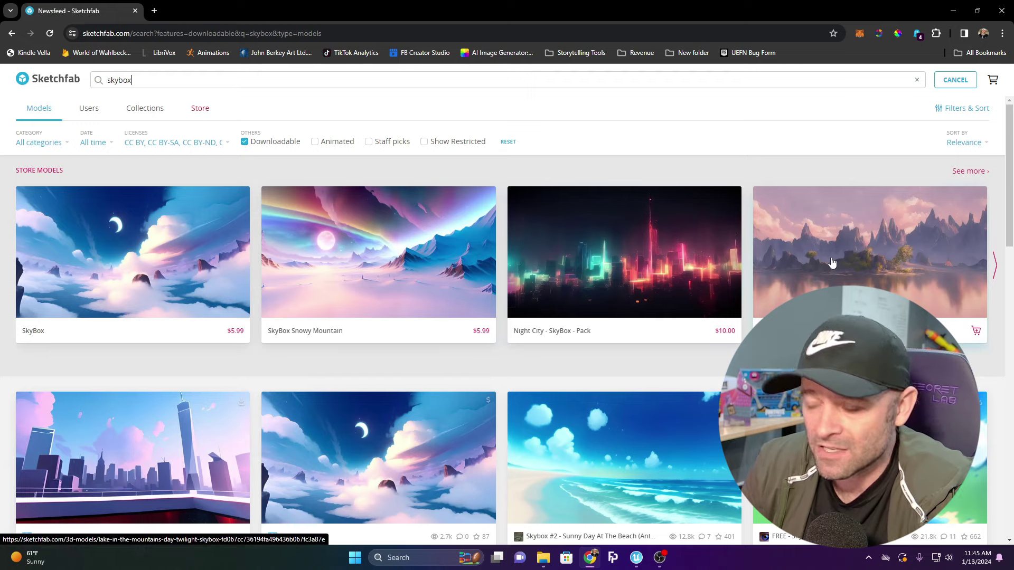
Step: Open the free "Skybox #2 - Sunny Day At The Beach (Anime Style)" model, preview it and start its download
scroll(380, 375, "down", 2)
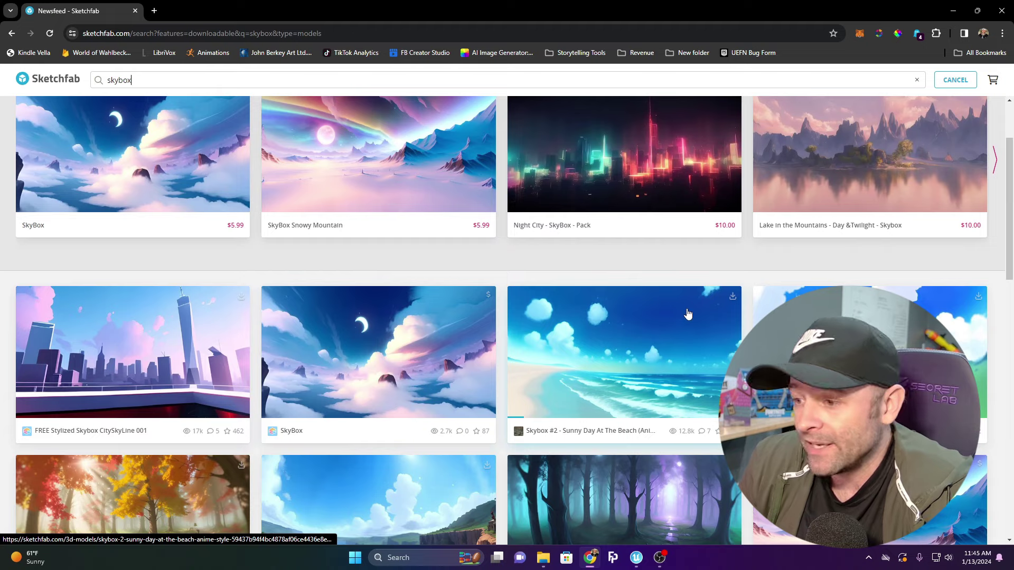
left_click(615, 342)
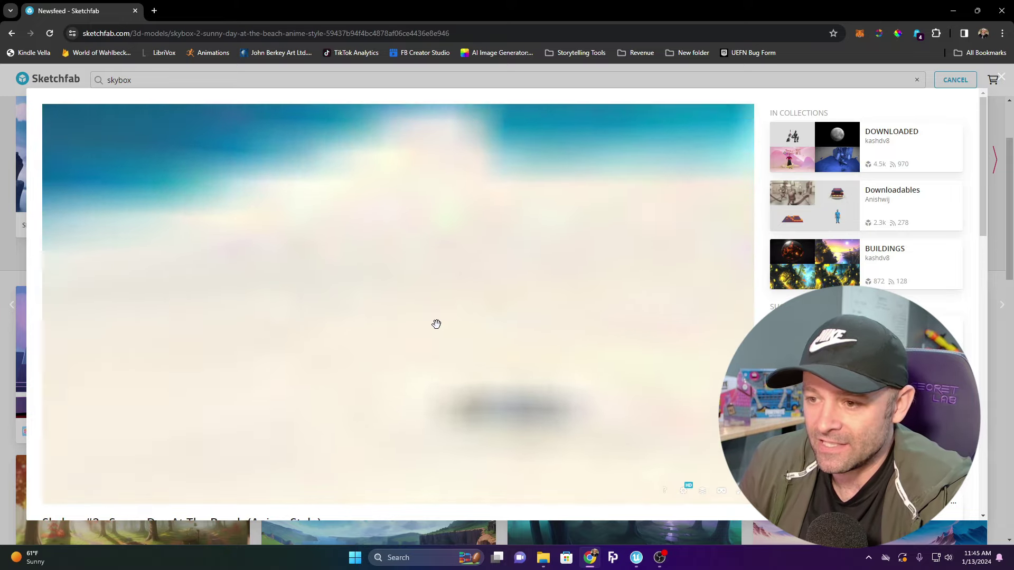
left_click_drag(436, 324, 360, 317)
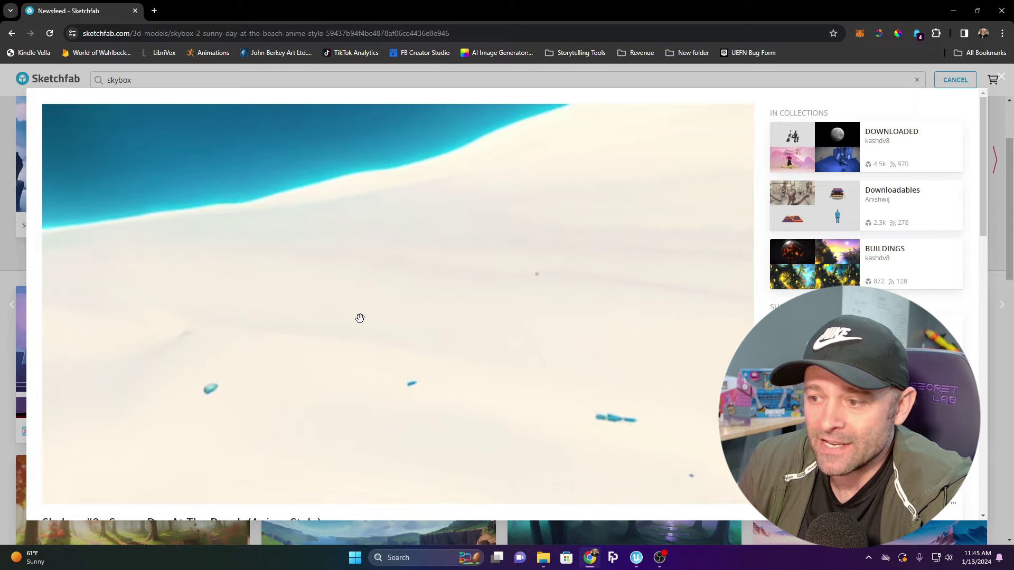
scroll(478, 457, "down", 5)
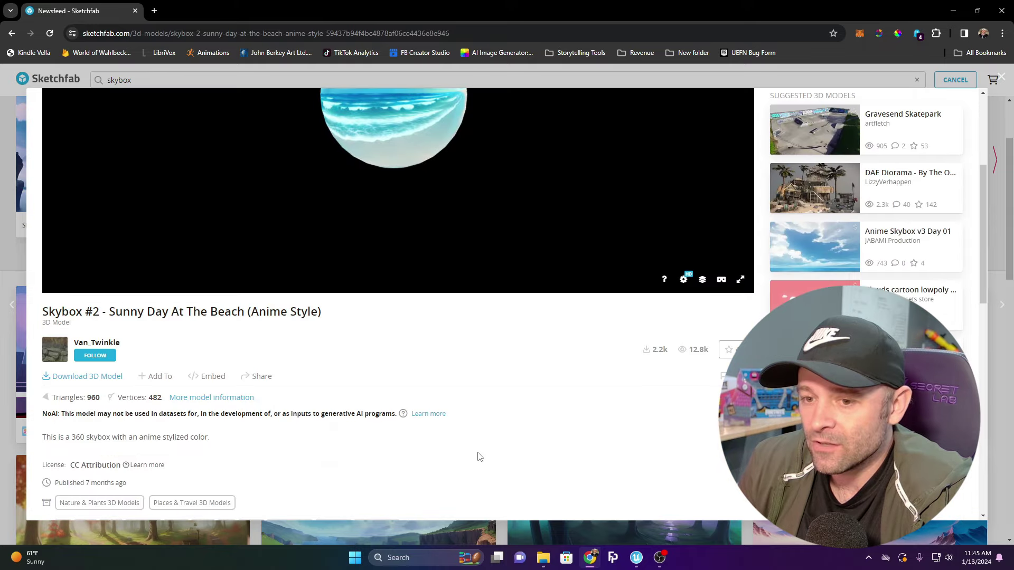
left_click(87, 377)
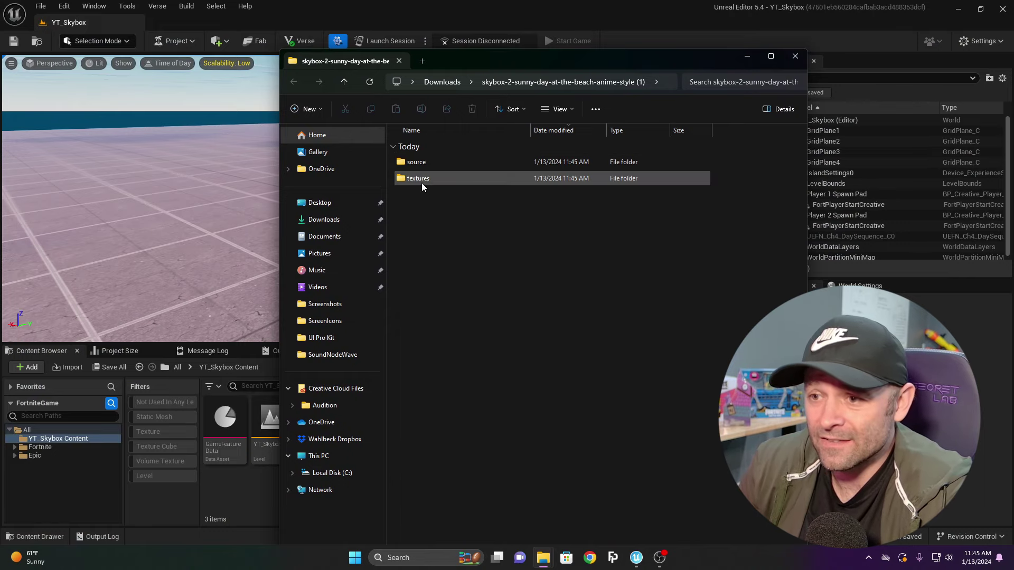
Step: Rename the FBX file in the downloaded model's source folder as skybox.fbx
double_click(425, 164)
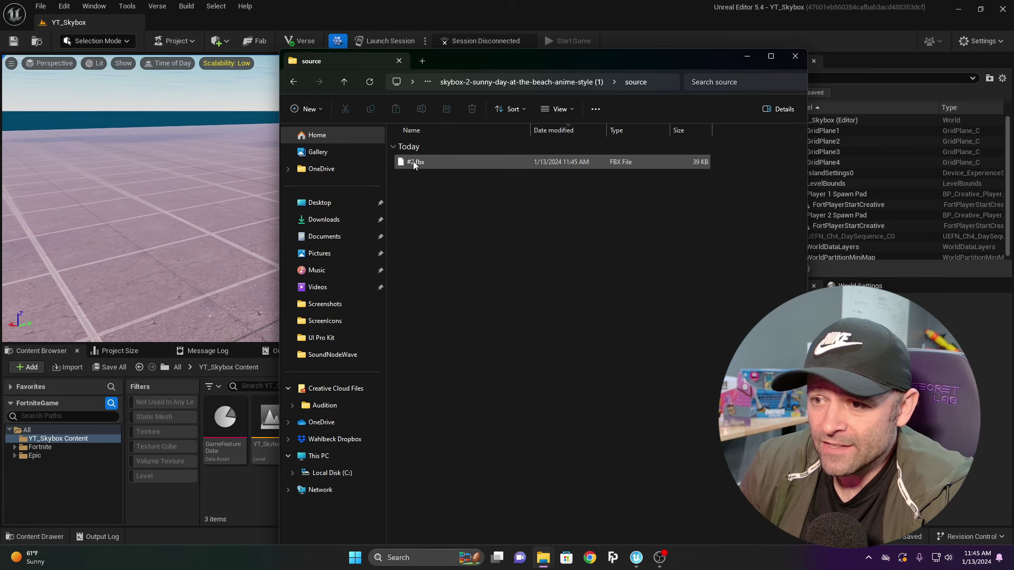
left_click(427, 161)
left_click(429, 160)
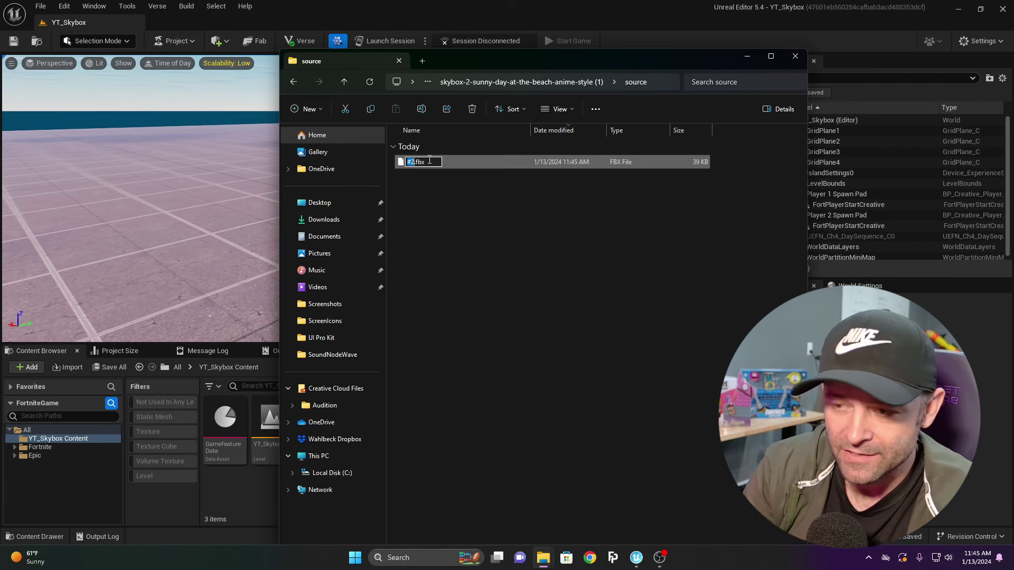
type("skybox")
key("Return")
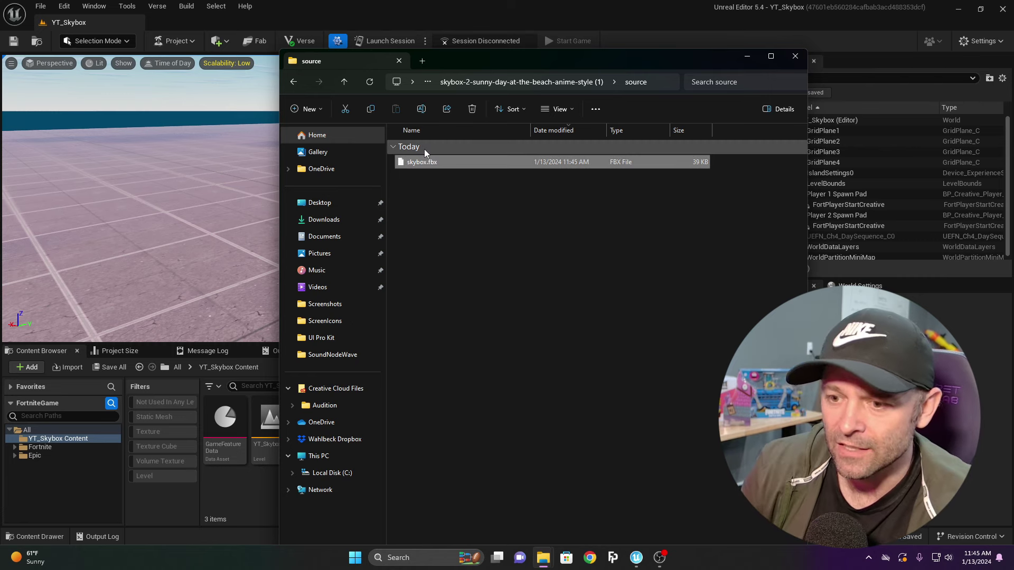
Step: Import skybox.fbx into the YT_Skybox Content folder with the default import options and place the mesh in the level
left_click(432, 182)
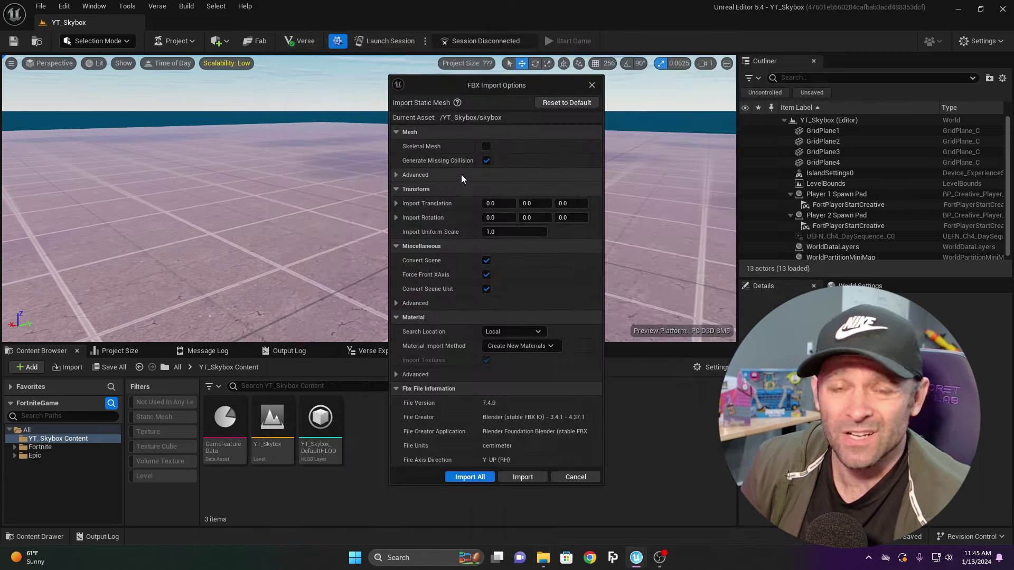
left_click(481, 477)
left_click_drag(320, 417, 370, 216)
scroll(372, 216, "up", 3)
key("w")
right_click_drag(372, 216, 388, 200)
key("s")
key("a")
key("w")
key("d")
key("w")
key("s")
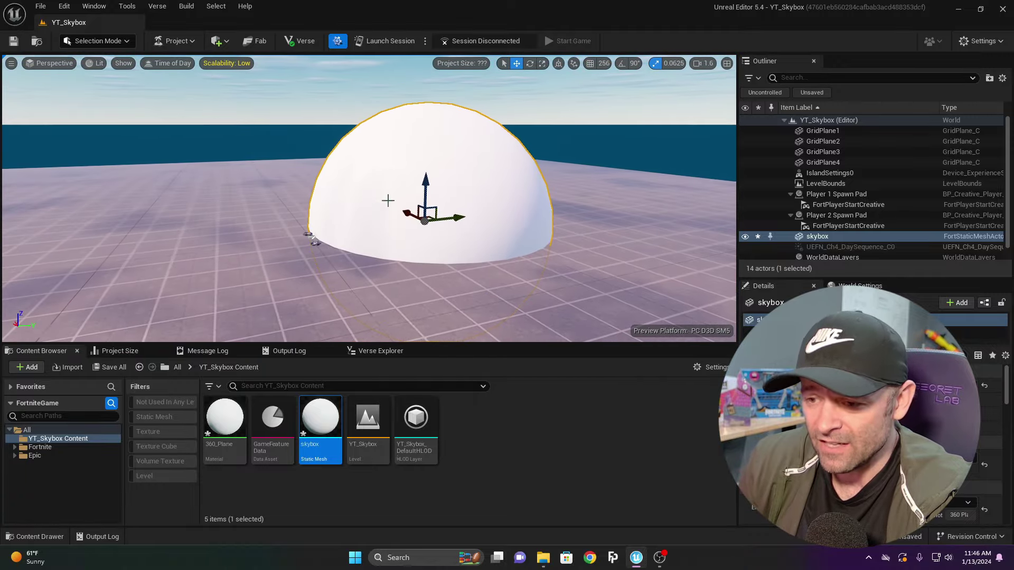
Step: Import the sunny_day_at_the_beach image from the download's textures folder into the project content
mouse_move(543, 557)
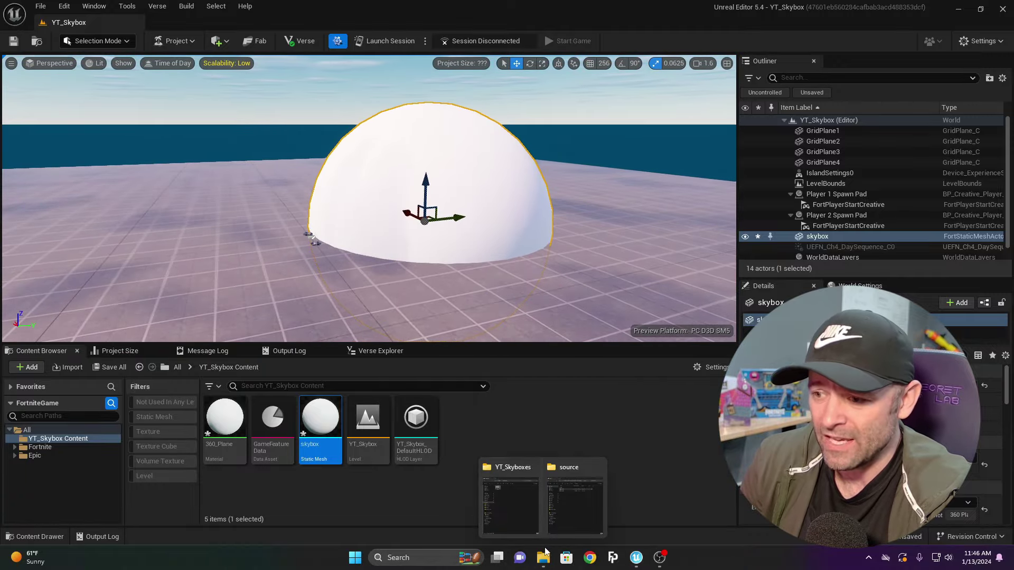
left_click(566, 522)
key("alt+Left")
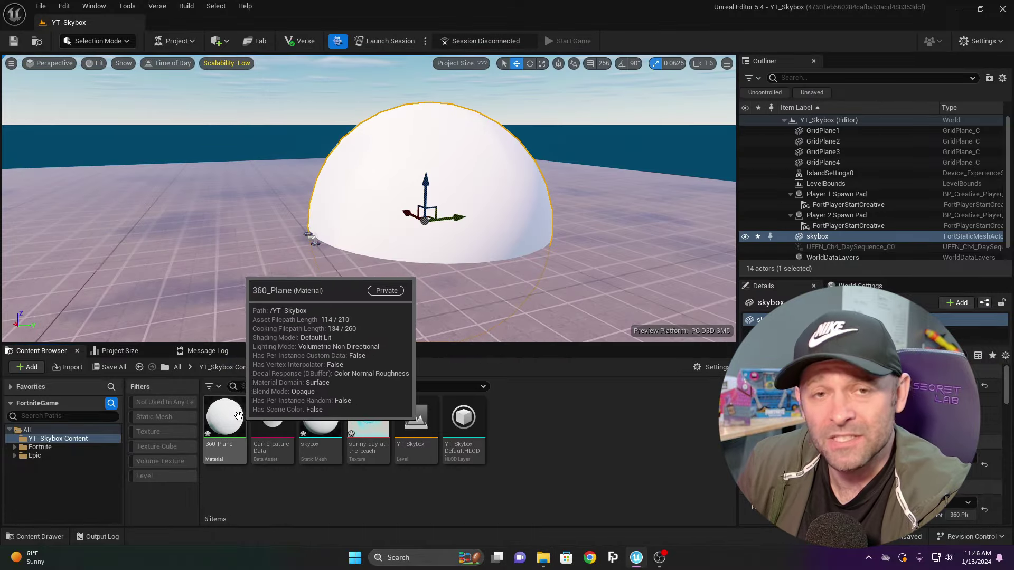
Step: In the 360_Plane material, replace the Param node with the sunny_day_at_the_beach texture sample feeding Base Color, and apply the change
double_click(233, 415)
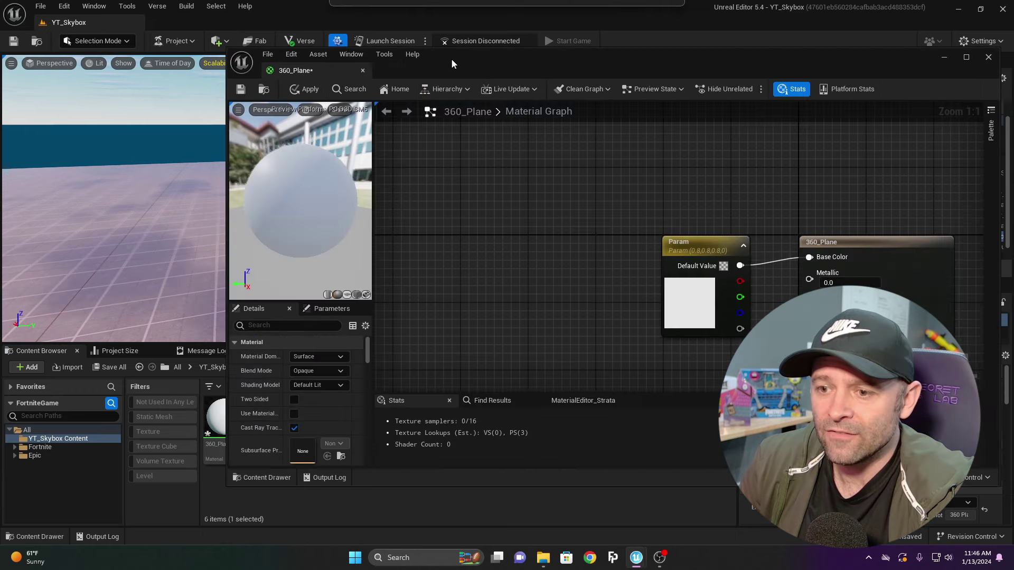
left_click_drag(530, 81, 324, 27)
left_click_drag(373, 457, 395, 234)
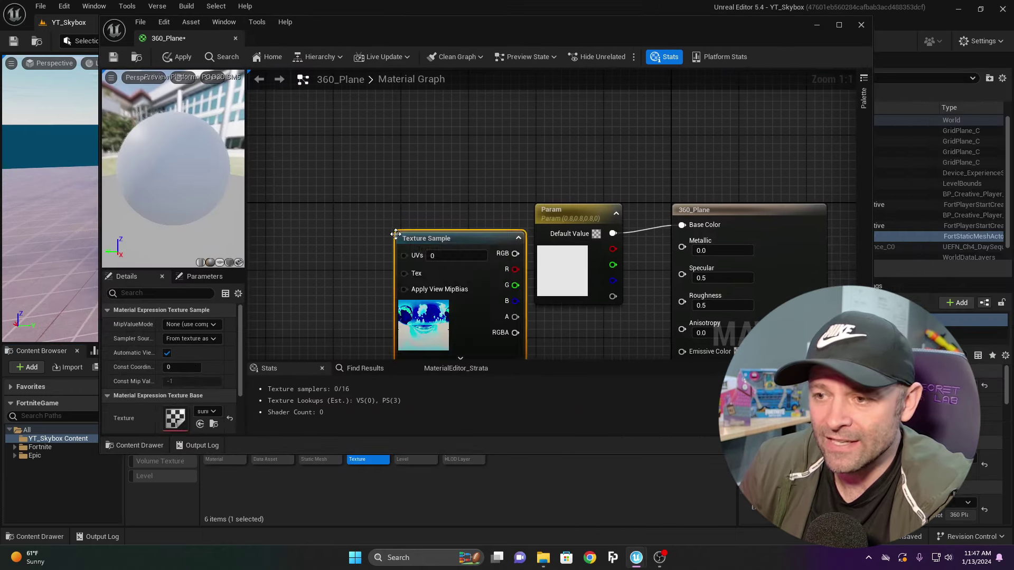
left_click(563, 224)
key("Delete")
left_click_drag(560, 242, 682, 227)
left_click(169, 58)
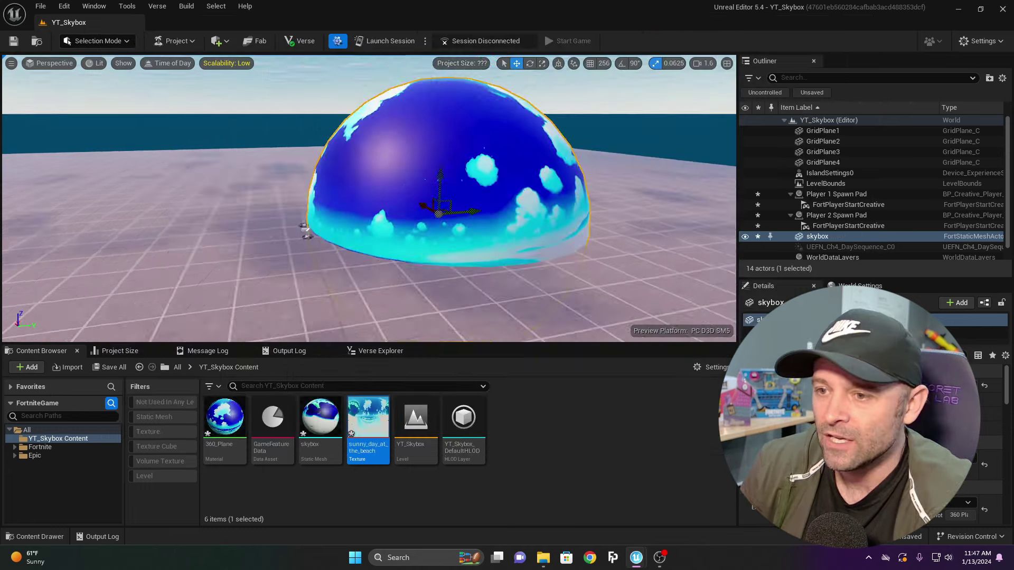
Step: Examine the textured skybox dome in the level from several sides and distances
key("w")
right_click_drag(369, 198, 423, 211)
key("w")
scroll(370, 198, "down", 3)
key("s")
key("d")
key("w")
key("a")
key("s")
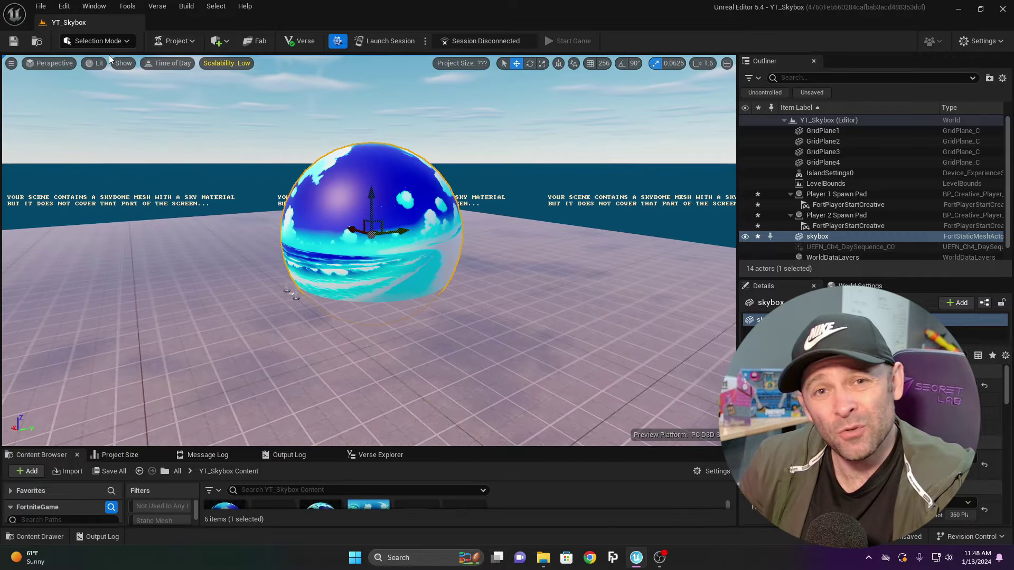
Step: Invert the skybox mesh's normals in Modeling mode, accept the edit and enter the dome
left_click(106, 41)
left_click(100, 91)
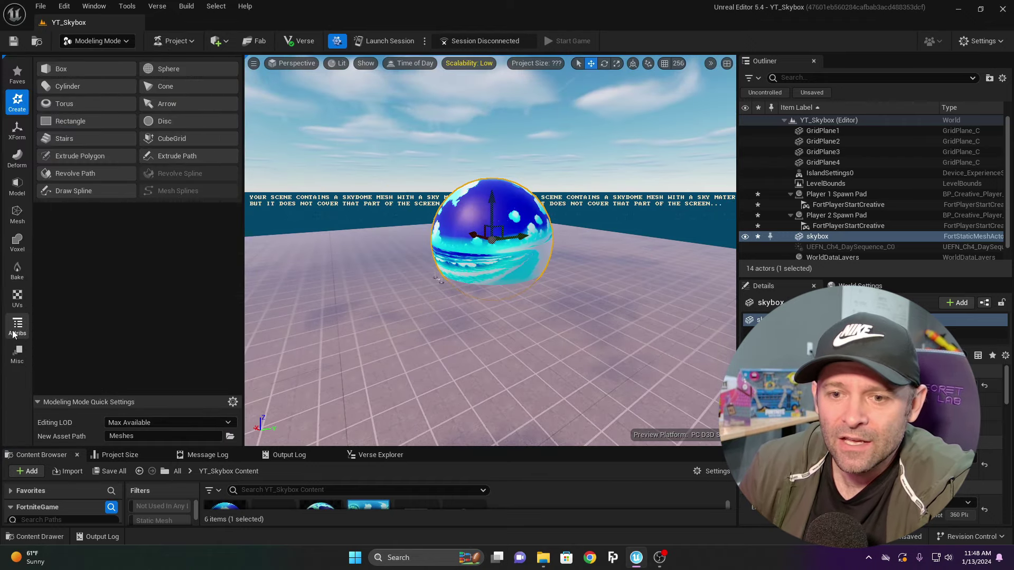
left_click(13, 332)
left_click(88, 85)
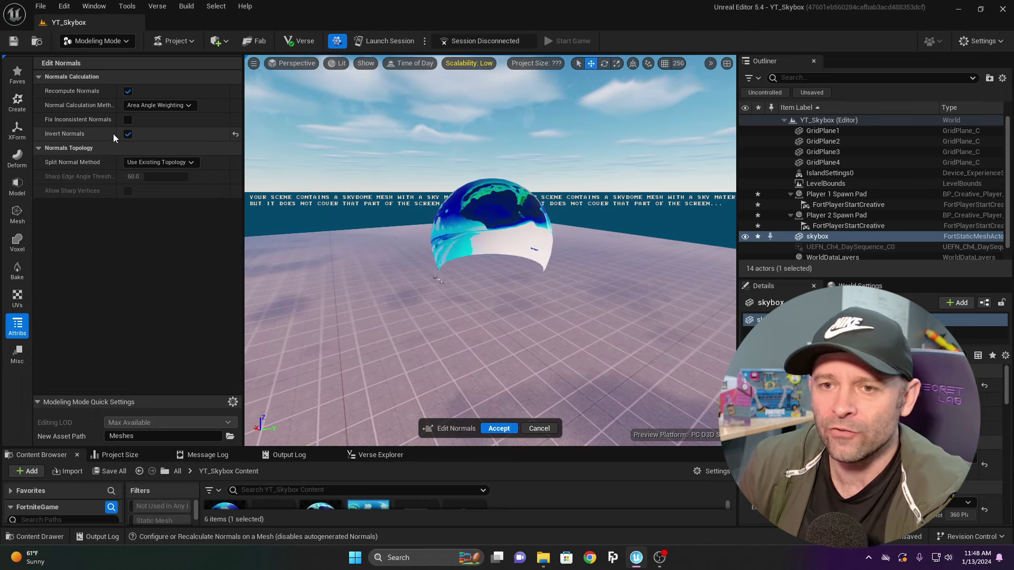
left_click(499, 428)
key("f")
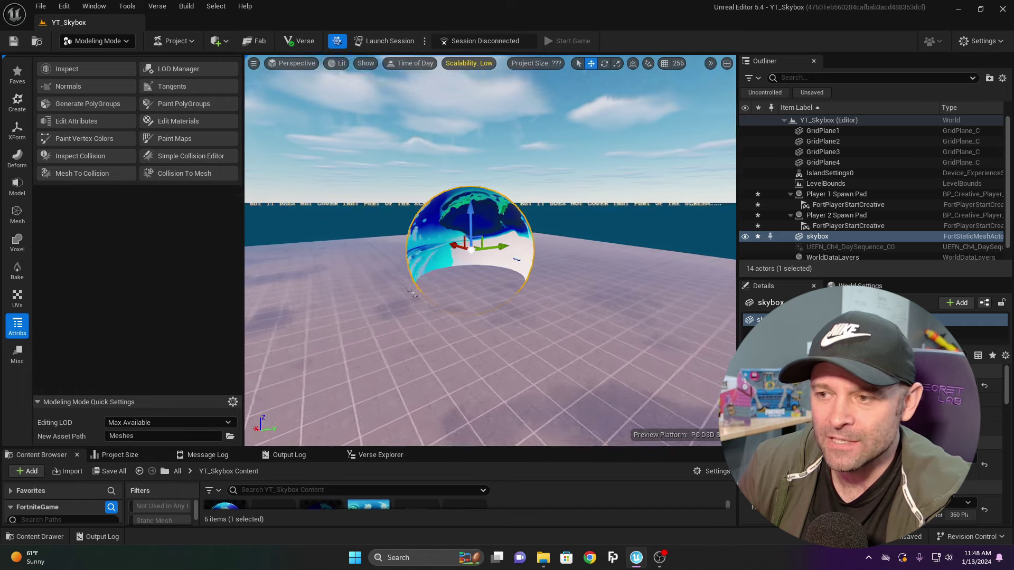
key("w")
right_click_drag(553, 303, 390, 298)
Step: Return to Selection mode and examine the skybox image from inside the dome around the spawn pads
left_click(98, 41)
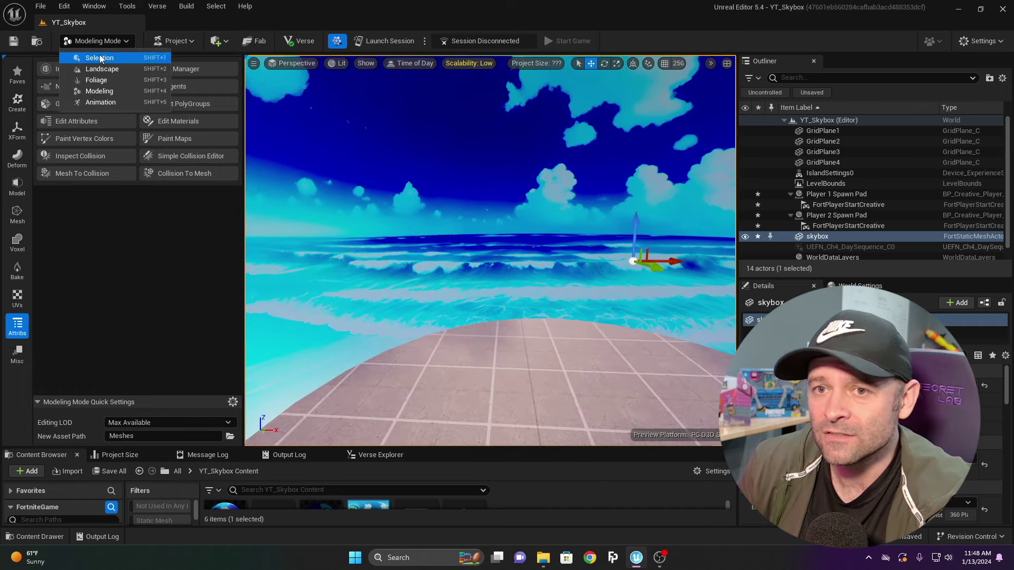
left_click(100, 55)
left_click_drag(607, 275, 541, 243)
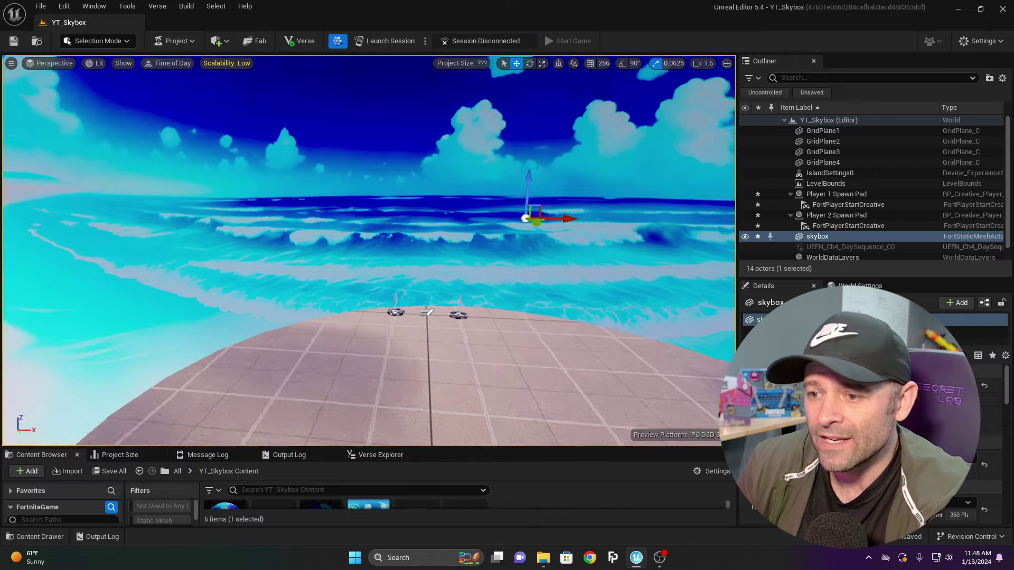
key("w")
right_click_drag(541, 243, 576, 222)
right_click_drag(345, 262, 345, 261)
right_click_drag(436, 161, 436, 162)
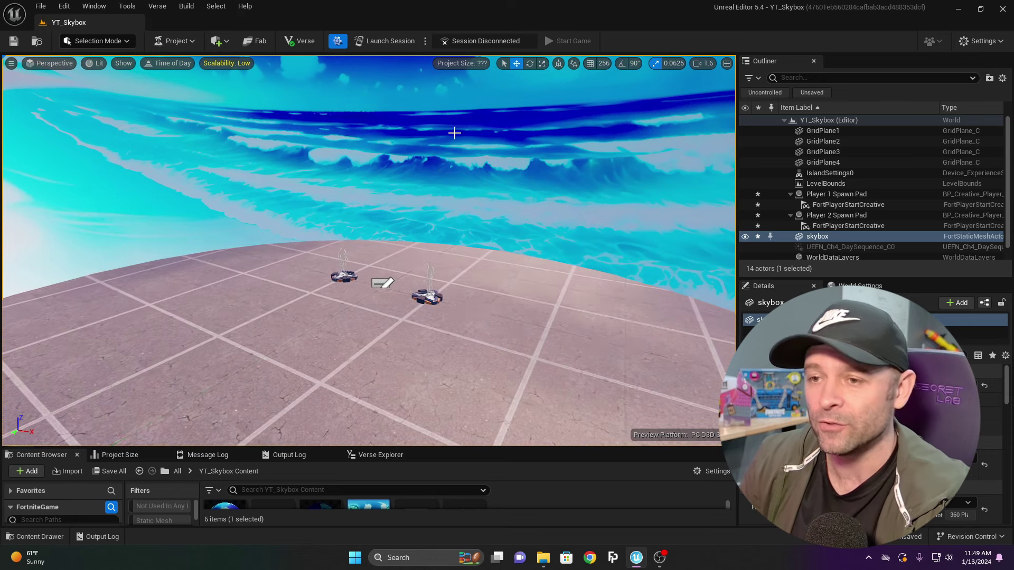
Step: Delete the skybox mesh from the level, plus the 360_Plane material, skybox mesh and sunny_day_at_the_beach texture from the project content
key("Delete")
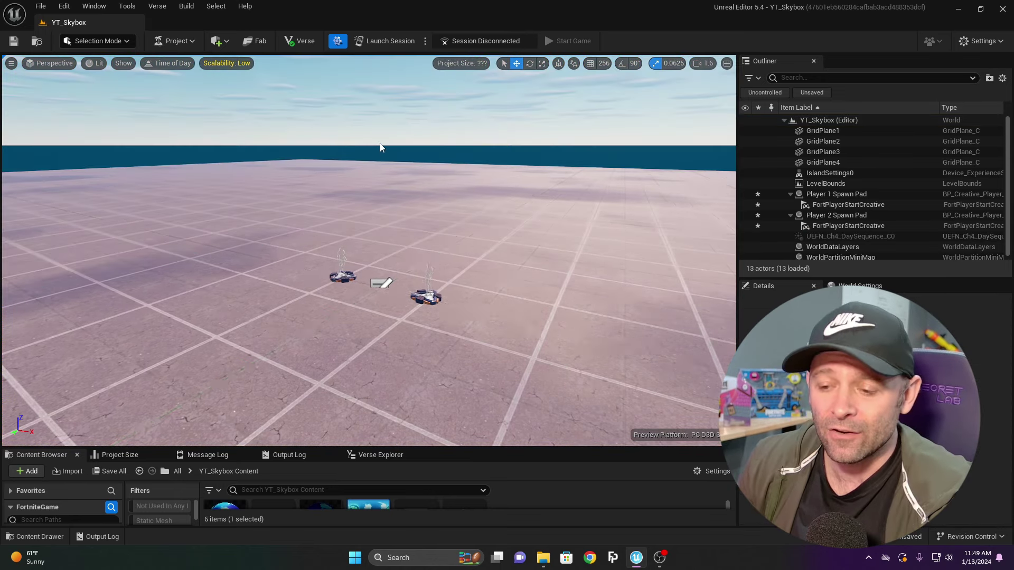
left_click_drag(412, 448, 427, 351)
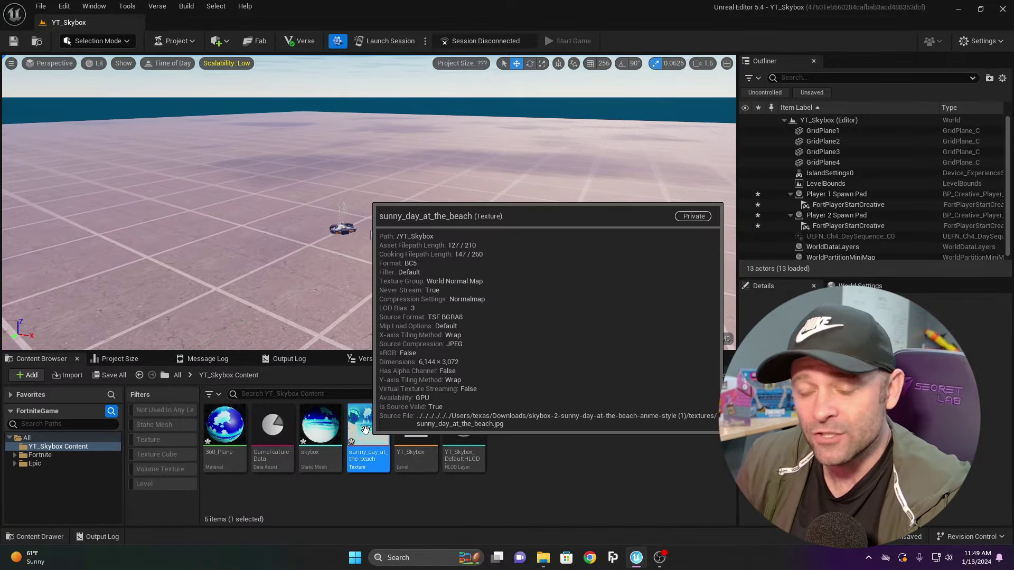
mouse_move(364, 425)
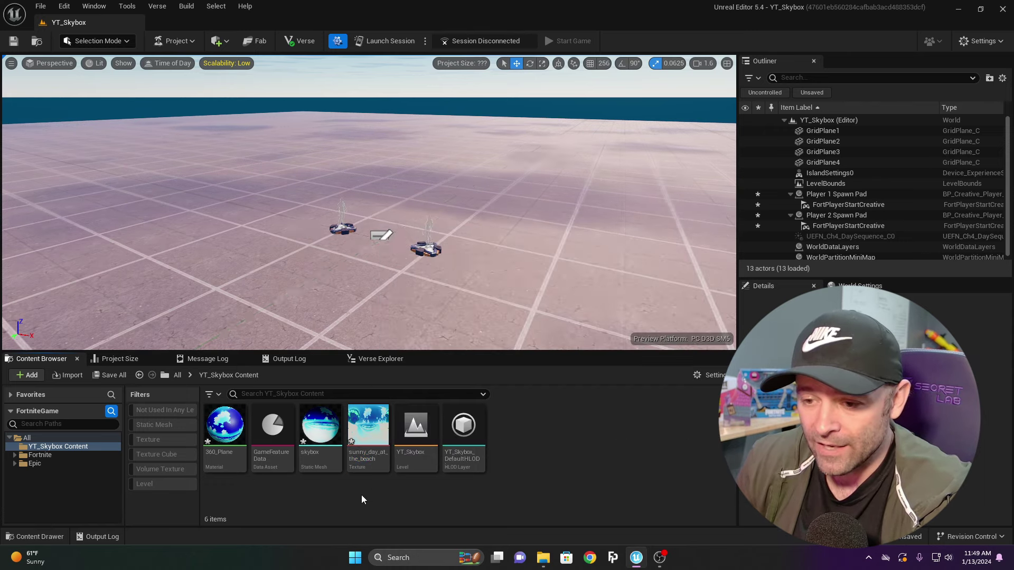
left_click(320, 428, "ctrl")
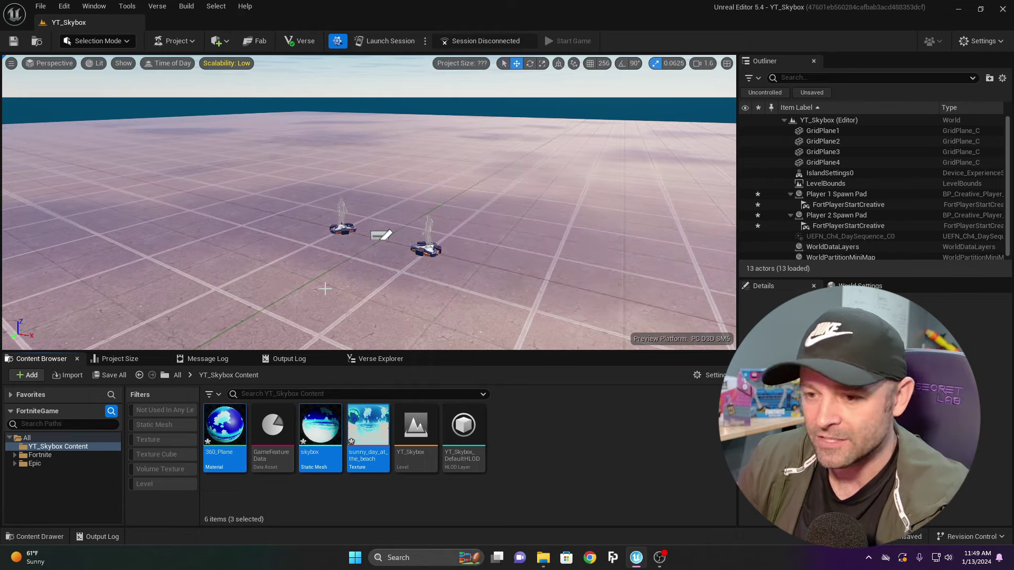
key("Delete")
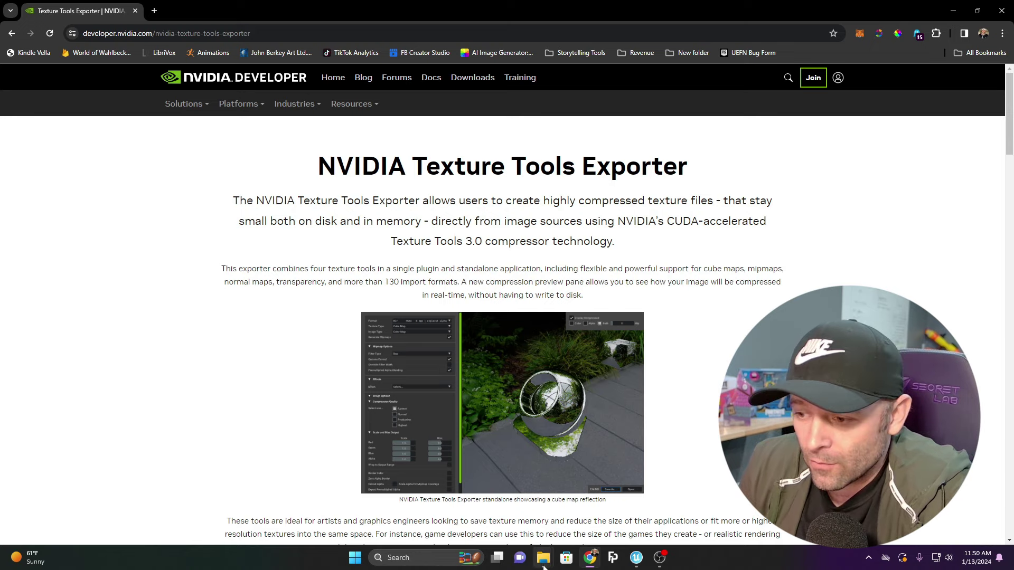
Step: Bring up the downloaded skybox's textures folder and launch the NVIDIA Texture Tools Exporter
mouse_move(543, 558)
left_click(584, 490)
mouse_move(451, 165)
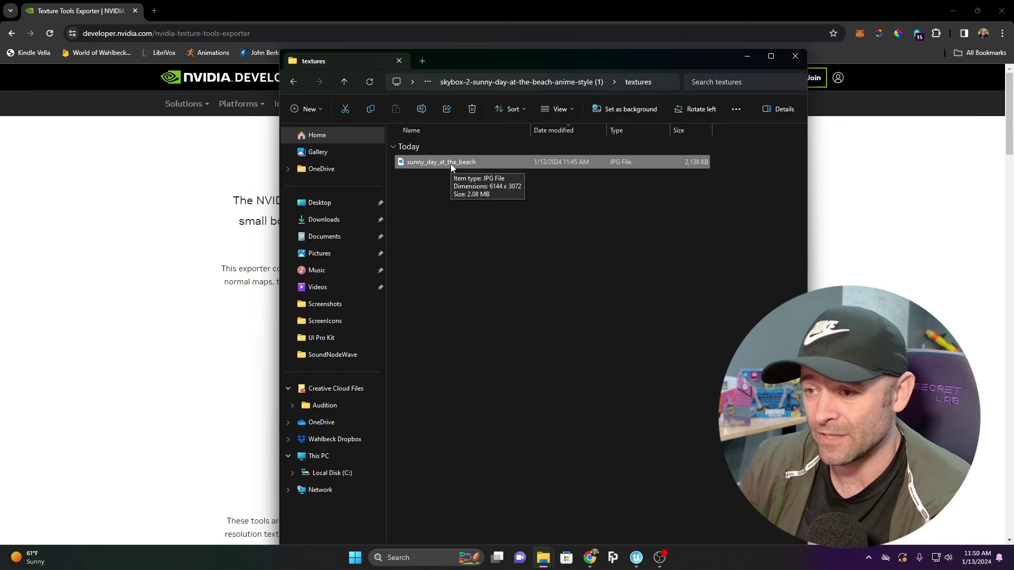
key("super")
type("texture")
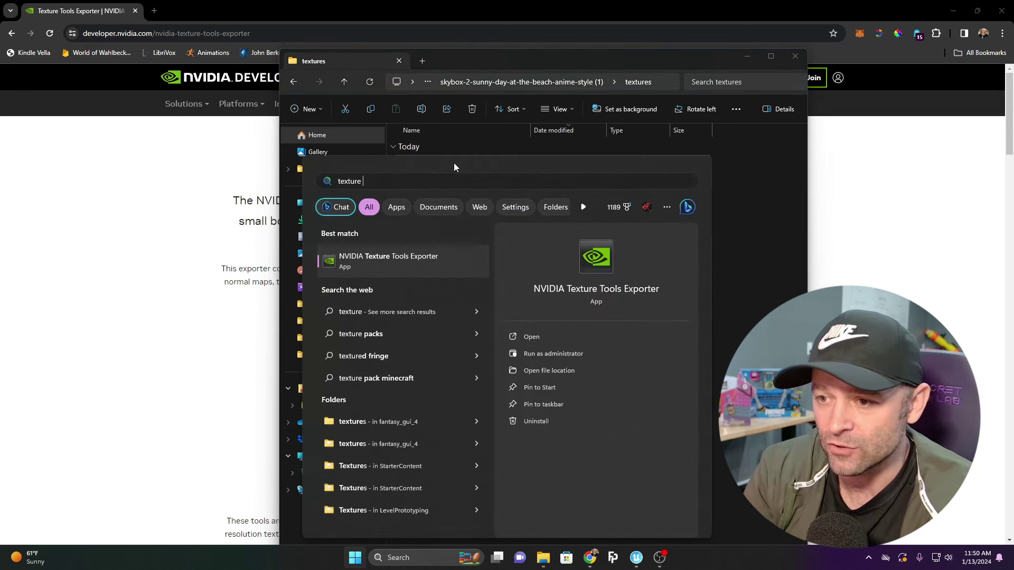
left_click(426, 258)
Step: Load the sunny_day_at_the_beach image from the textures folder into the NVIDIA Texture Tools Exporter
left_click(493, 91)
left_click_drag(463, 58, 638, 86)
left_click_drag(396, 234, 395, 234)
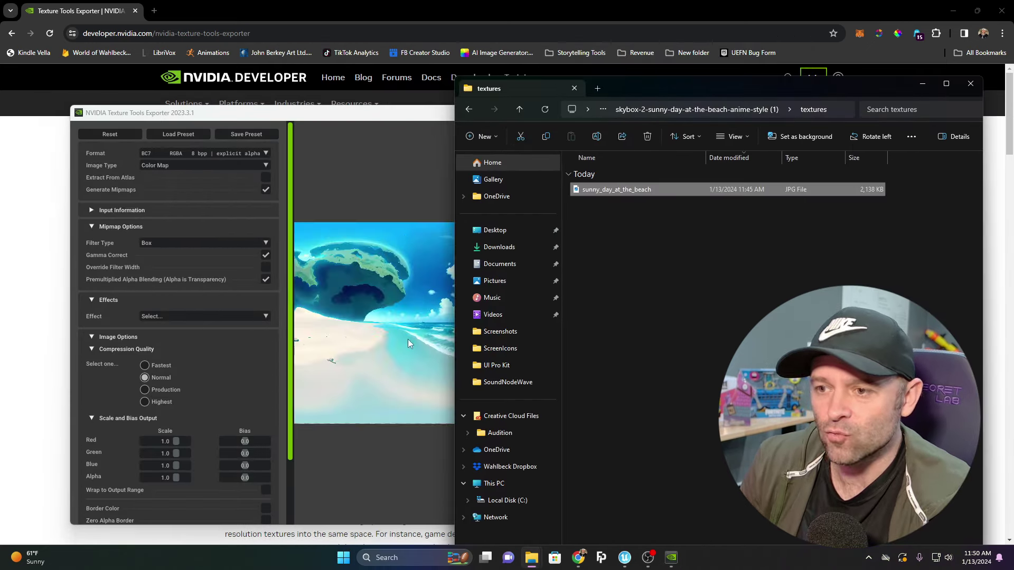
Step: Try to save the loaded sky image from the NVIDIA Texture Tools Exporter to the Desktop in HDR (*.hdr) format
left_click(371, 114)
left_click_drag(372, 115, 370, 95)
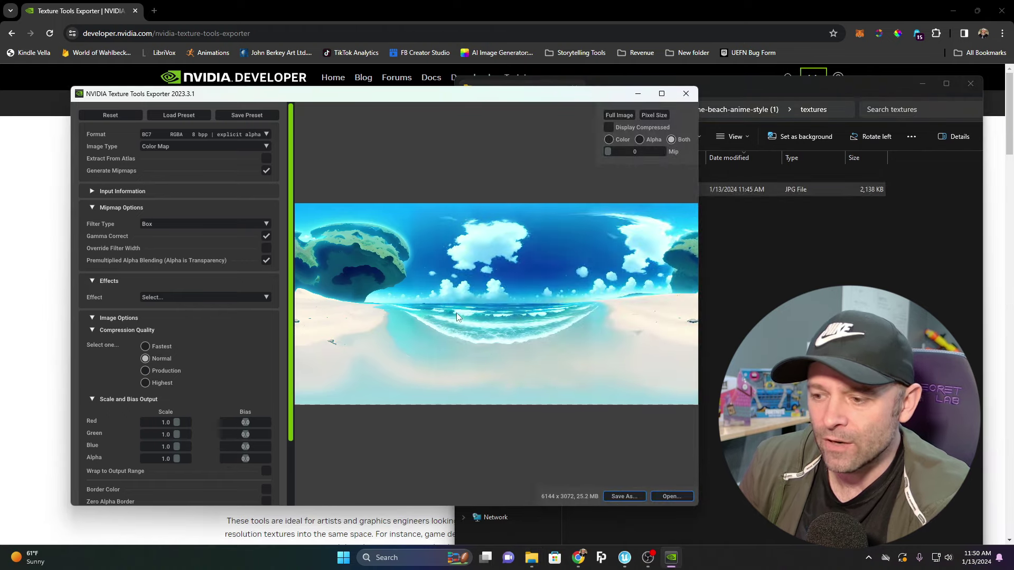
left_click(625, 497)
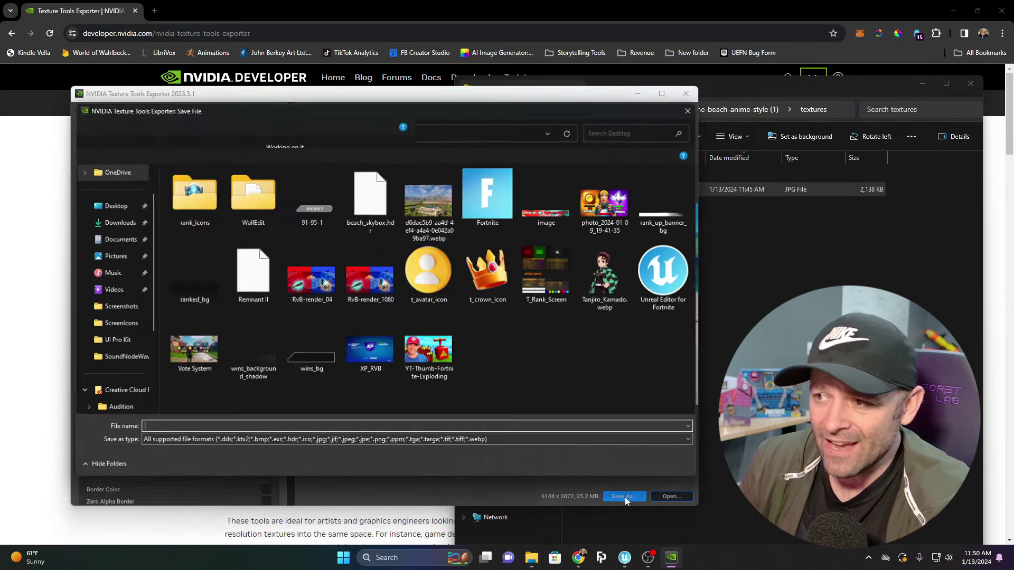
left_click(372, 442)
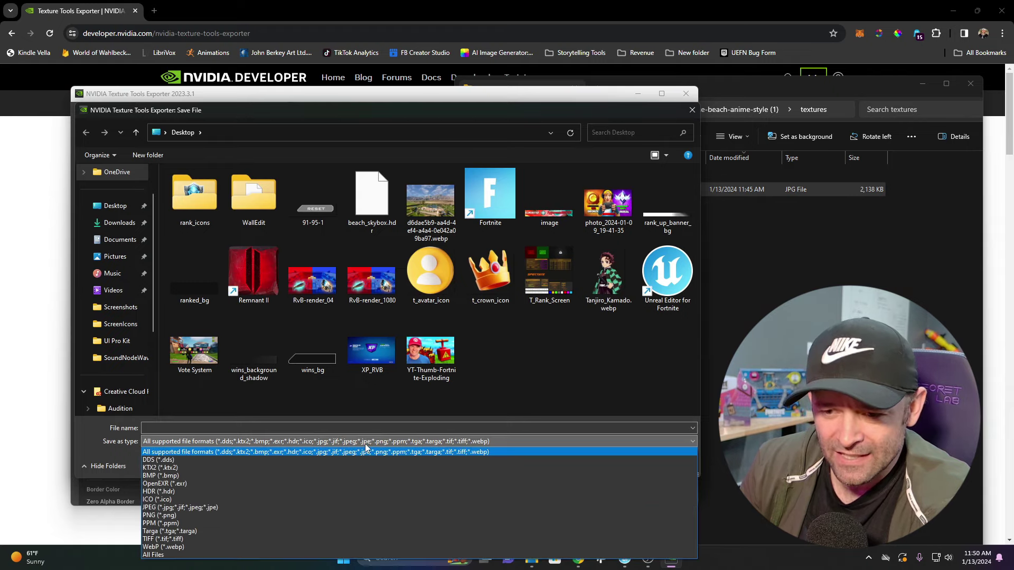
left_click(198, 491)
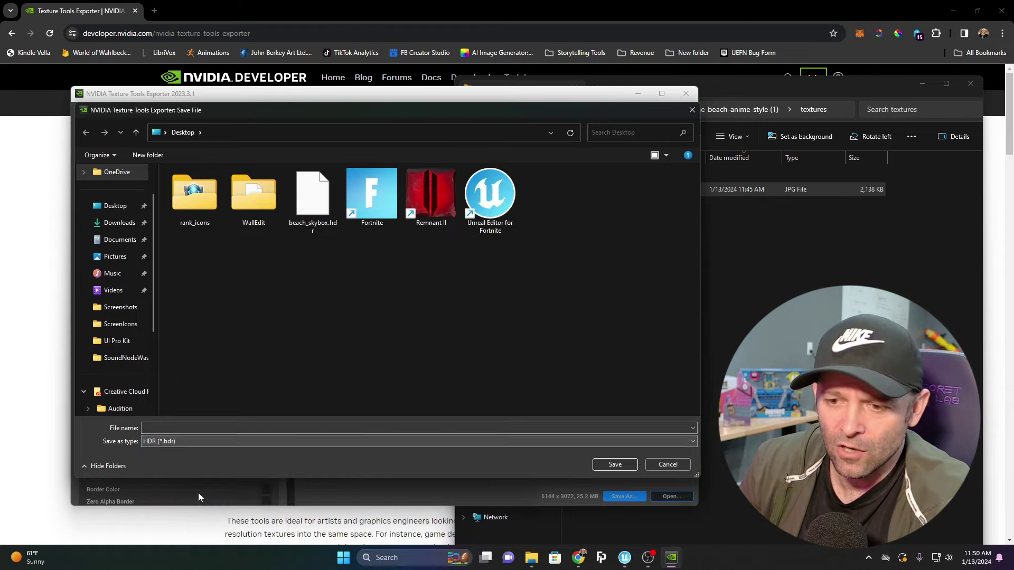
key("Escape")
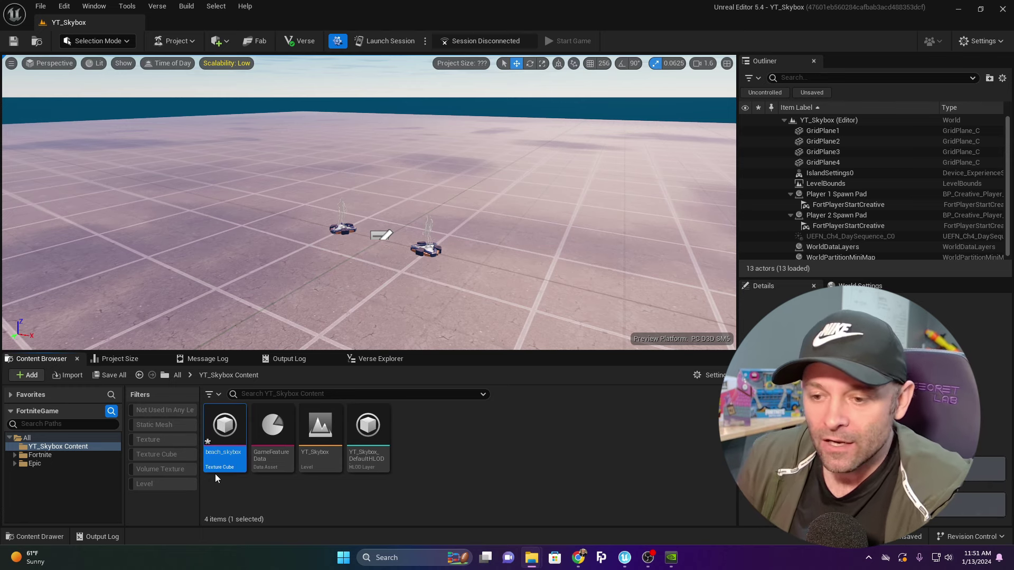
Step: Switch to Unreal Editor and, in Modeling mode, create a static mesh sphere in the level with a radius of 150000
mouse_move(224, 468)
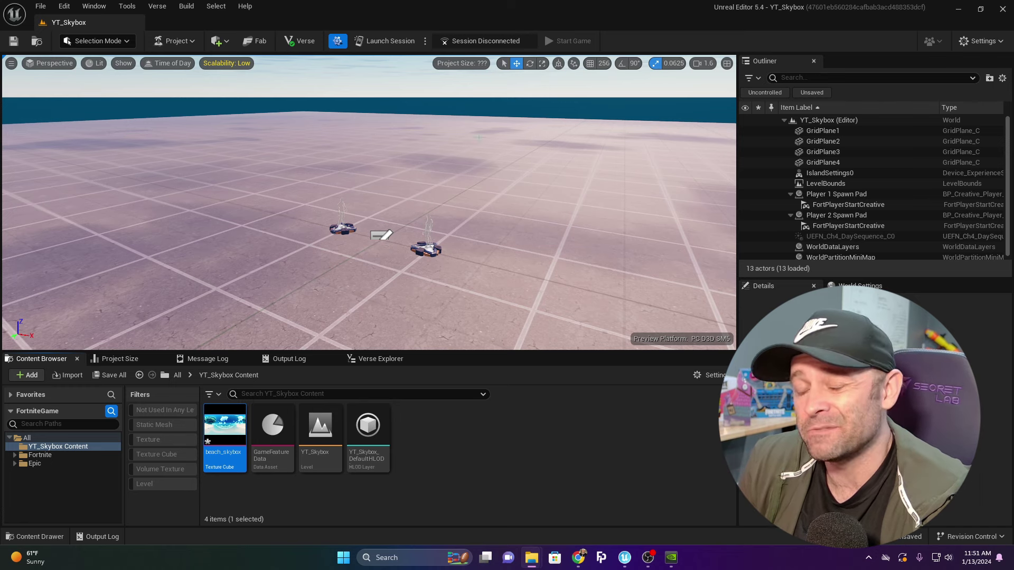
left_click(98, 42)
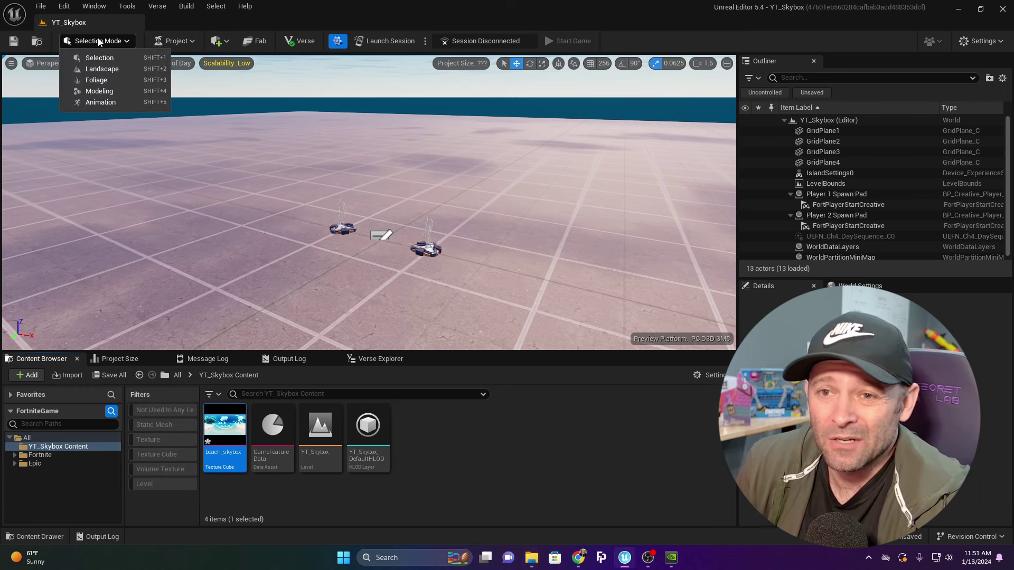
left_click(105, 93)
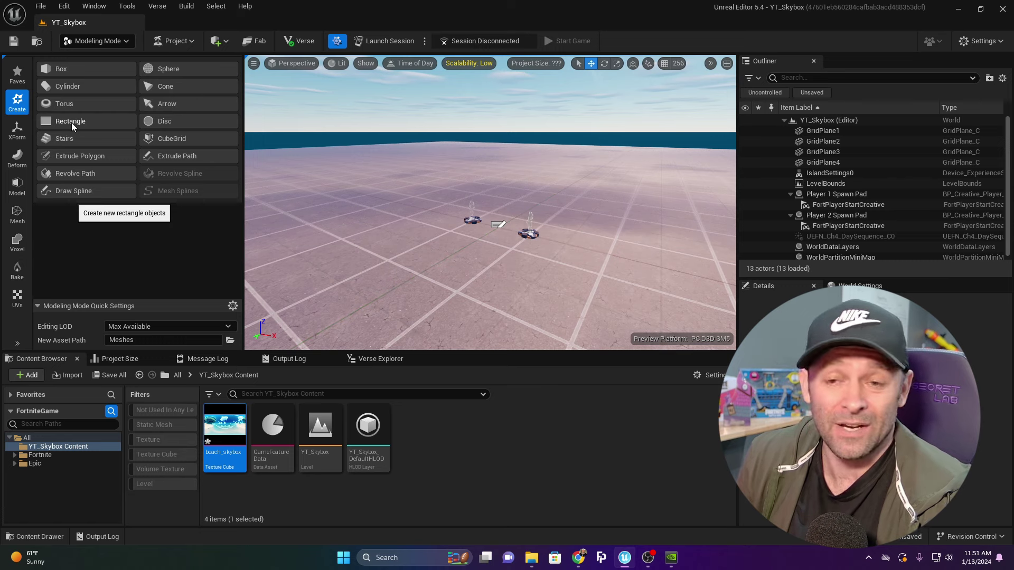
left_click(172, 69)
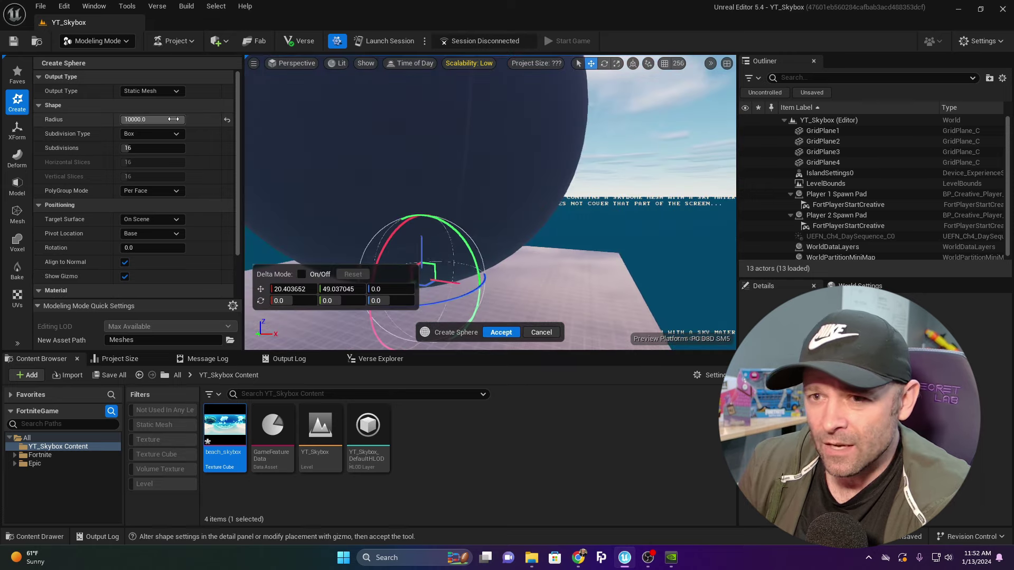
left_click(142, 119)
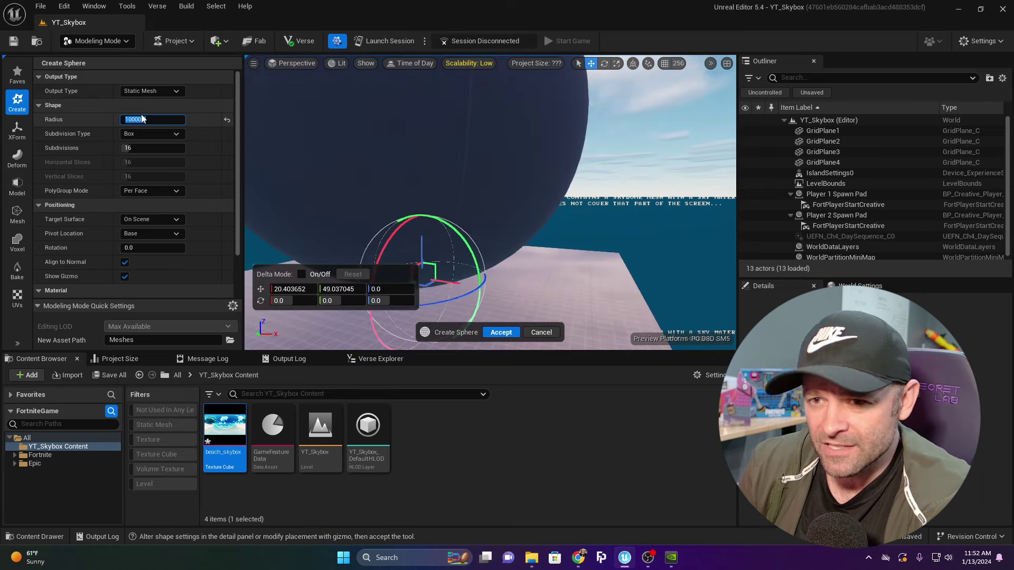
type("15000")
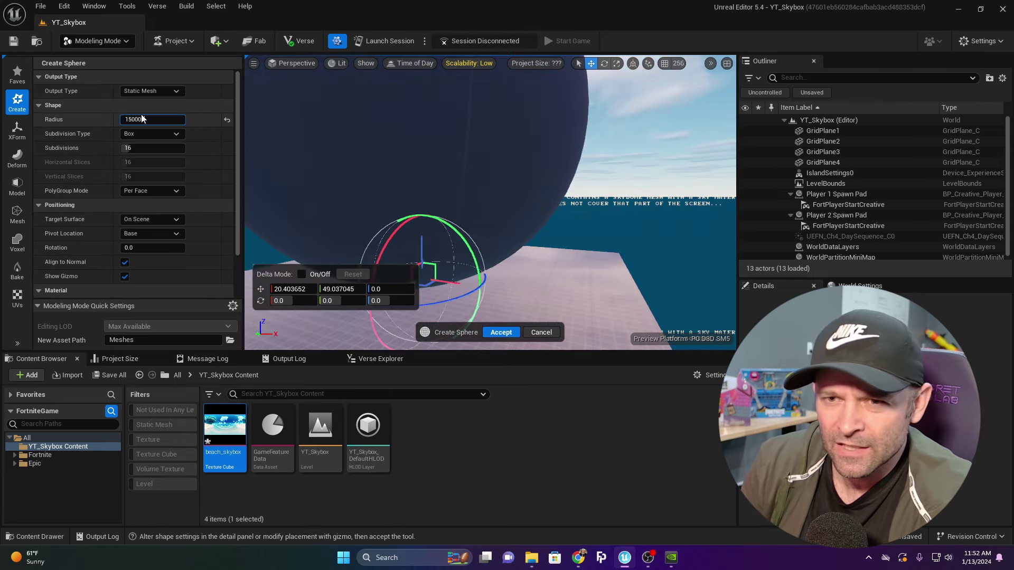
type("0")
key("Return")
key("s")
mouse_move(457, 190)
right_mouse_down()
mouse_move(475, 106)
mouse_move(460, 219)
mouse_move(460, 153)
mouse_move(464, 185)
right_mouse_up()
key("s")
key("w")
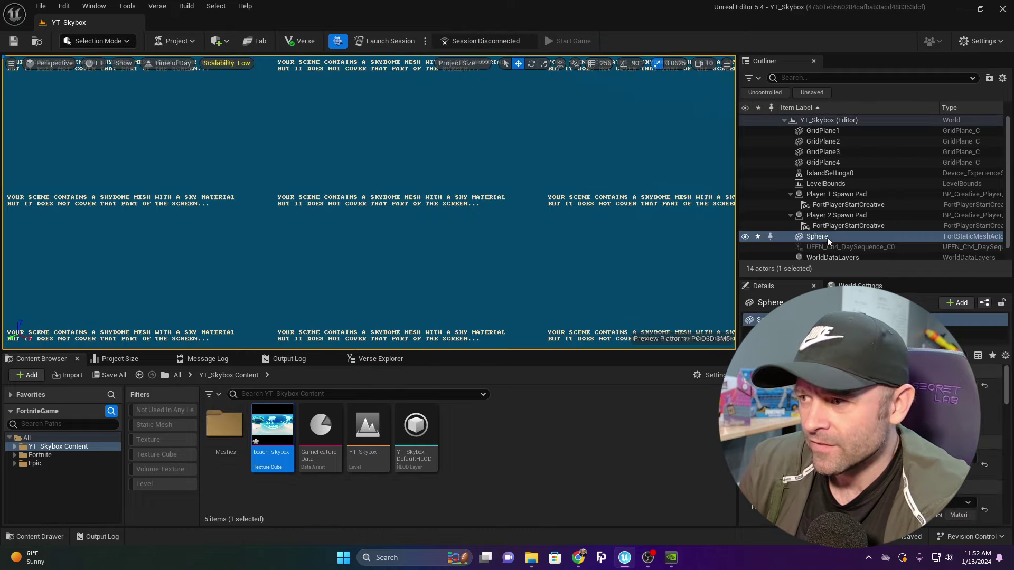
double_click(826, 237)
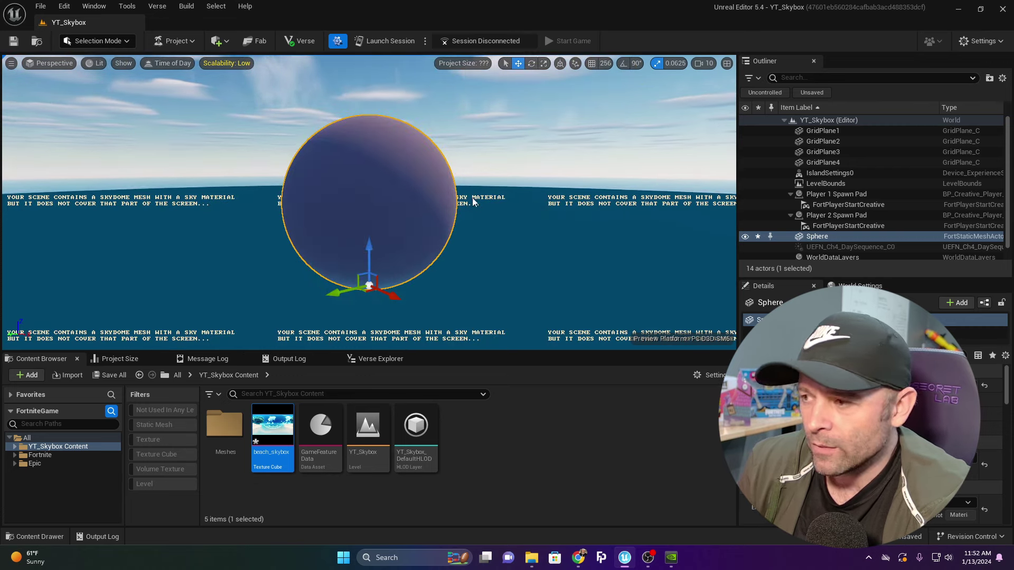
Step: Rename the new sphere's static mesh in the project's Meshes folder as SkyboxSphere
left_click(15, 447)
left_click(45, 455)
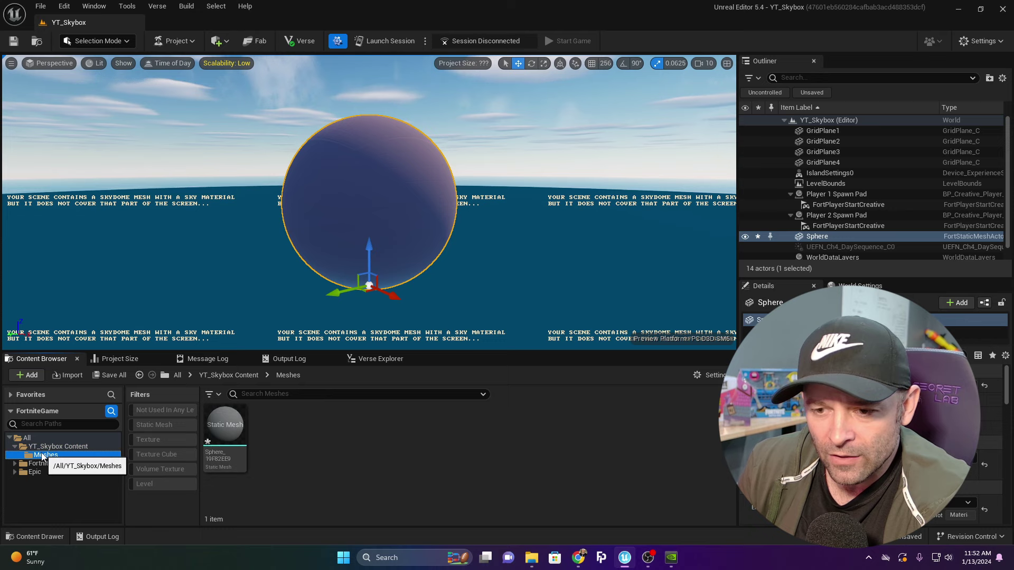
left_click(213, 455)
left_click(213, 455)
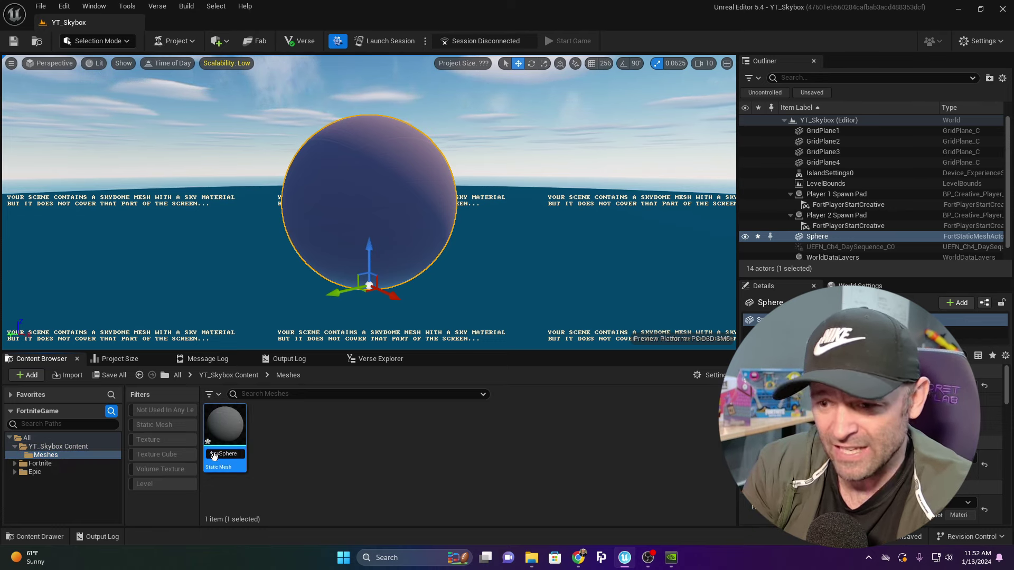
key("Return")
mouse_move(314, 286)
right_mouse_down()
mouse_move(337, 313)
mouse_move(328, 298)
right_mouse_up()
key("w")
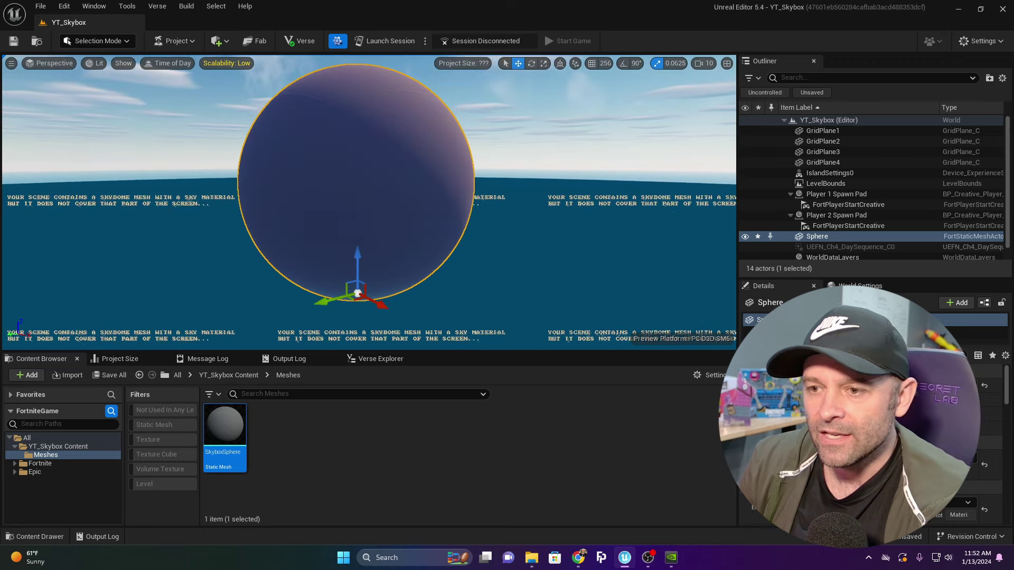
Step: Create a material named BeachSkybox in the YT_Skybox Content folder
left_click(63, 448)
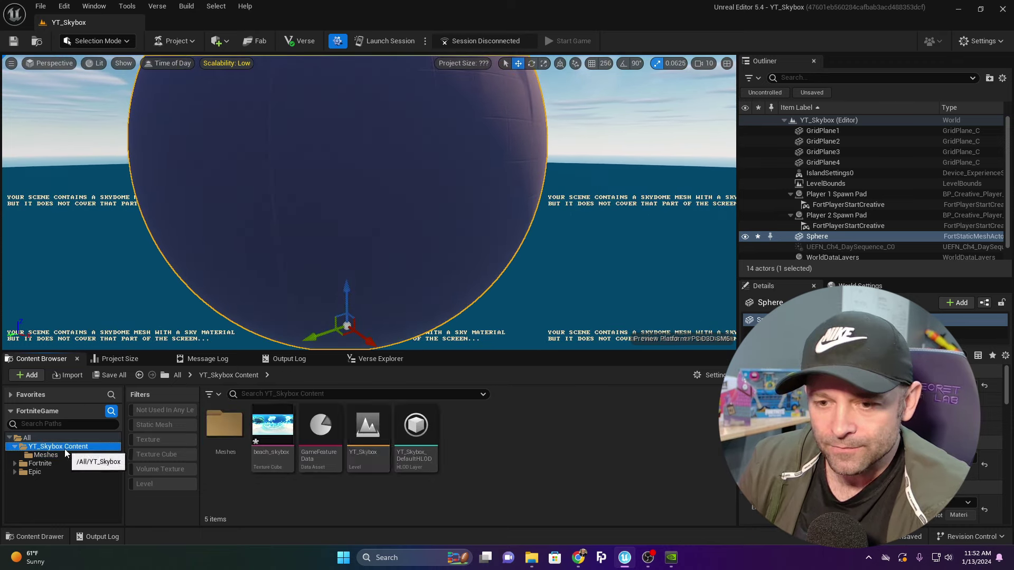
right_click(464, 455)
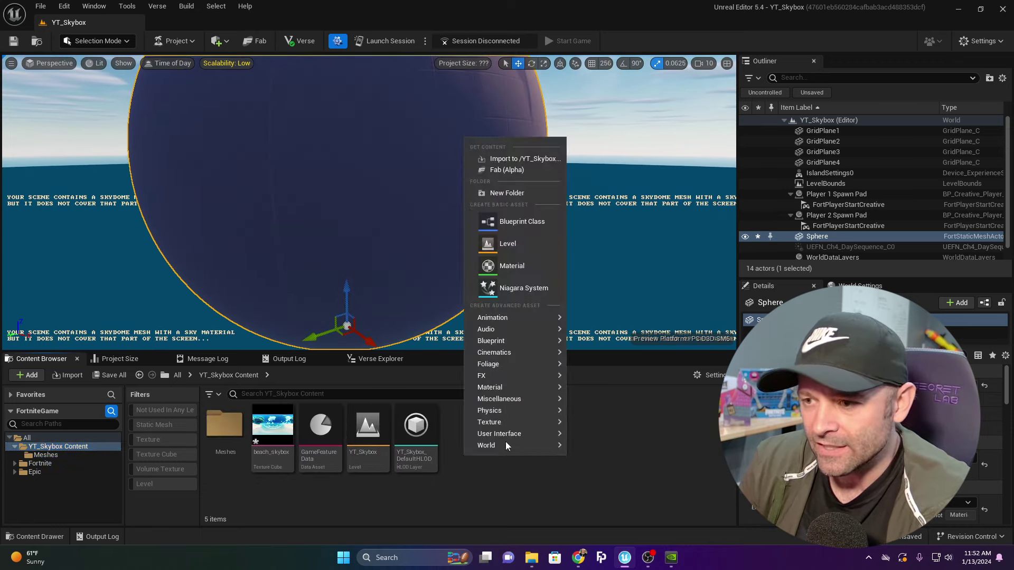
mouse_move(506, 399)
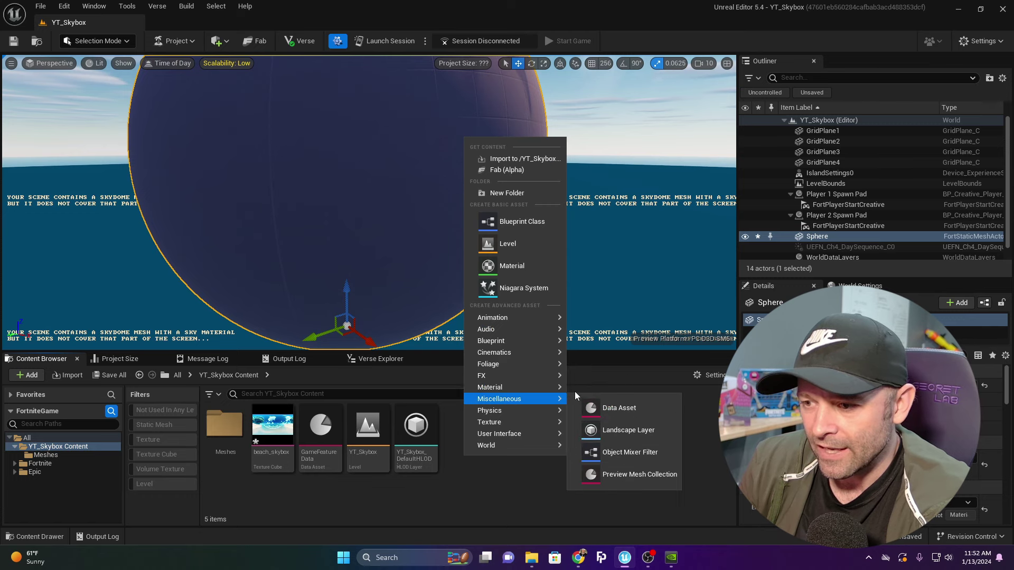
left_click(607, 396)
type("Be")
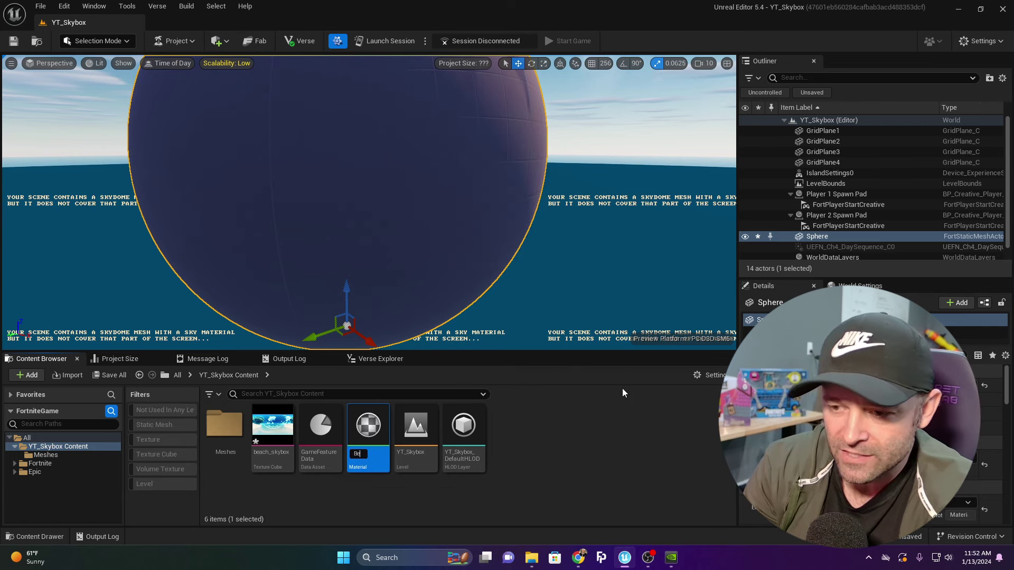
type("achSkybox")
key("Return")
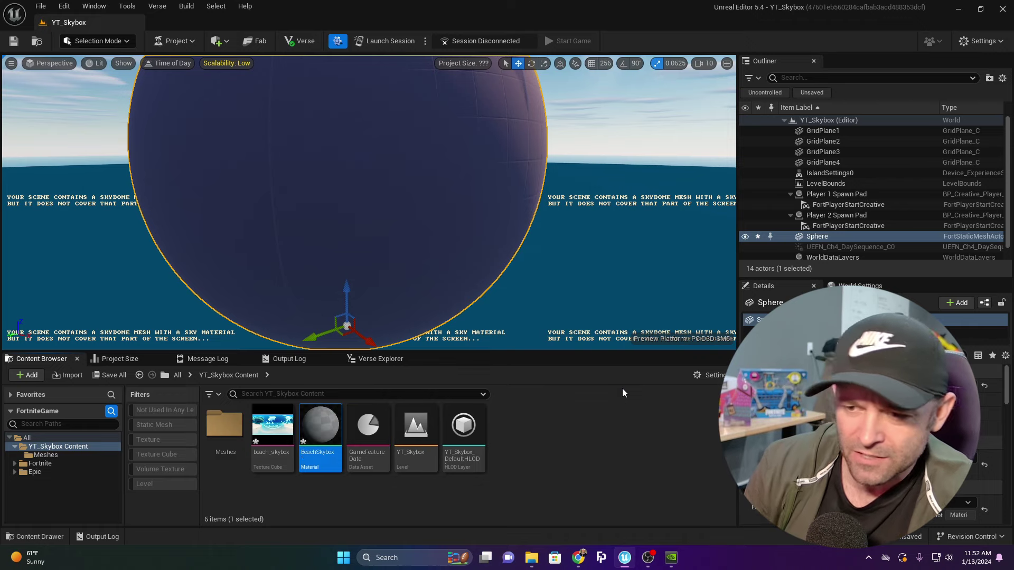
Step: Open the BeachSkybox material in a maximized editor window and make it Two Sided
double_click(320, 428)
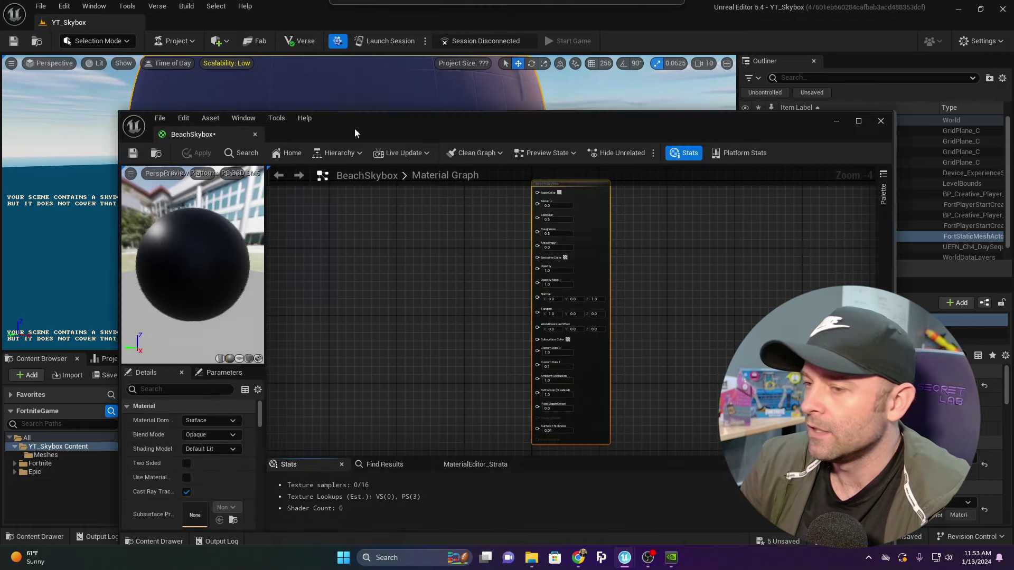
double_click(361, 121)
scroll(484, 216, "up", 4)
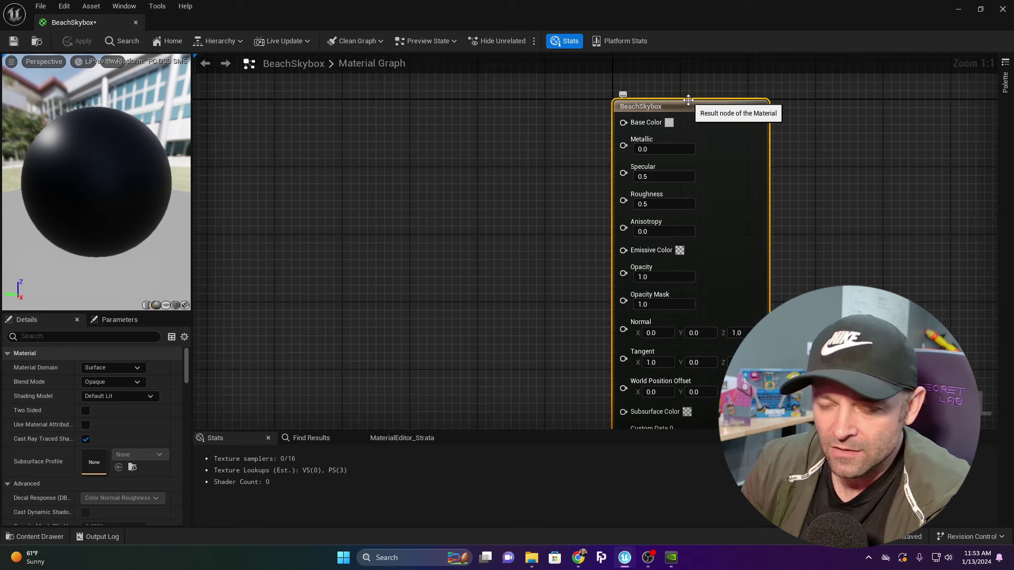
left_click(86, 410)
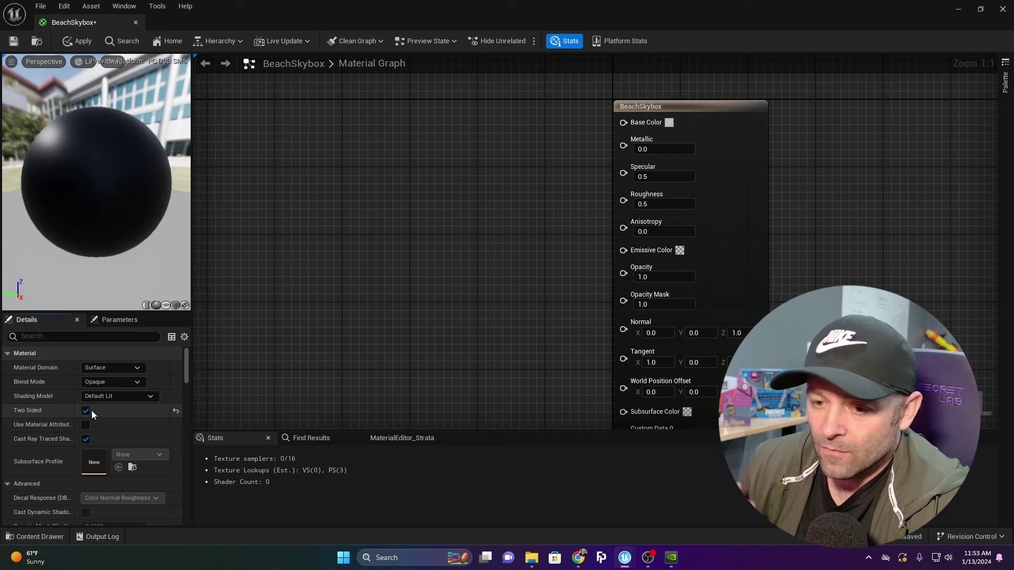
Step: Set the BeachSkybox material's shading model to Unlit and enable its Is Sky option
scroll(90, 417, "down", 4)
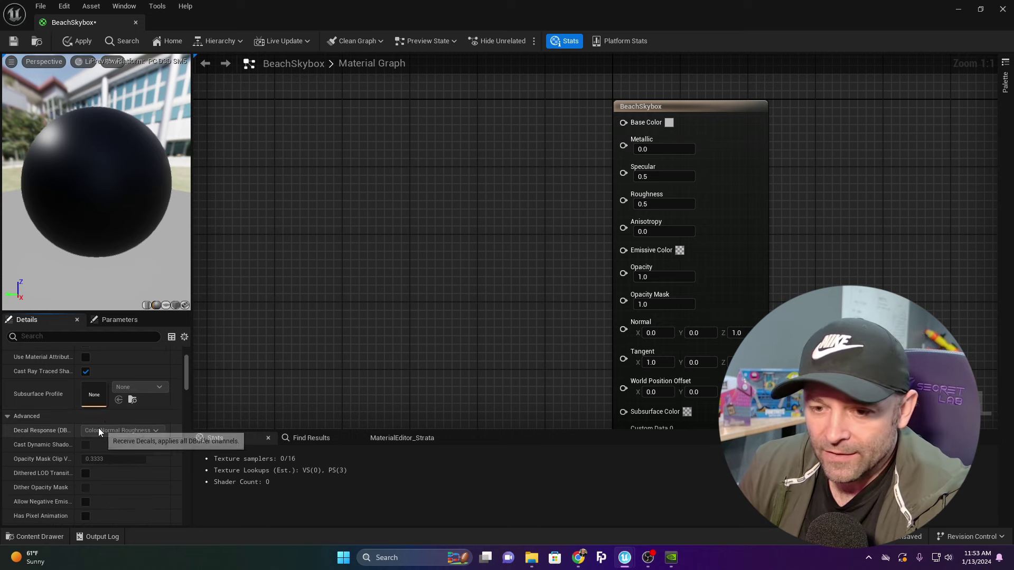
scroll(136, 391, "down", 9)
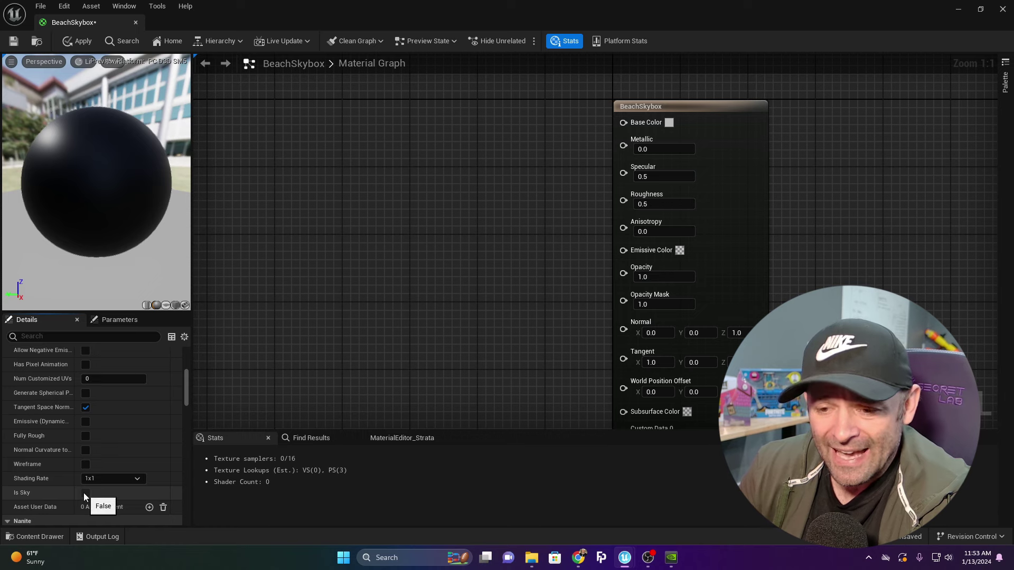
scroll(120, 465, "up", 15)
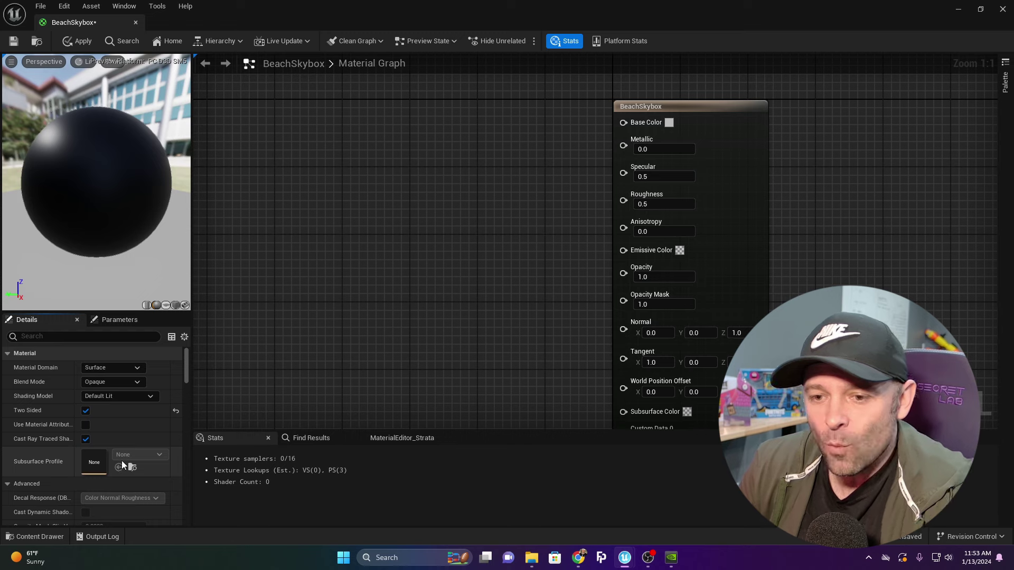
left_click(123, 395)
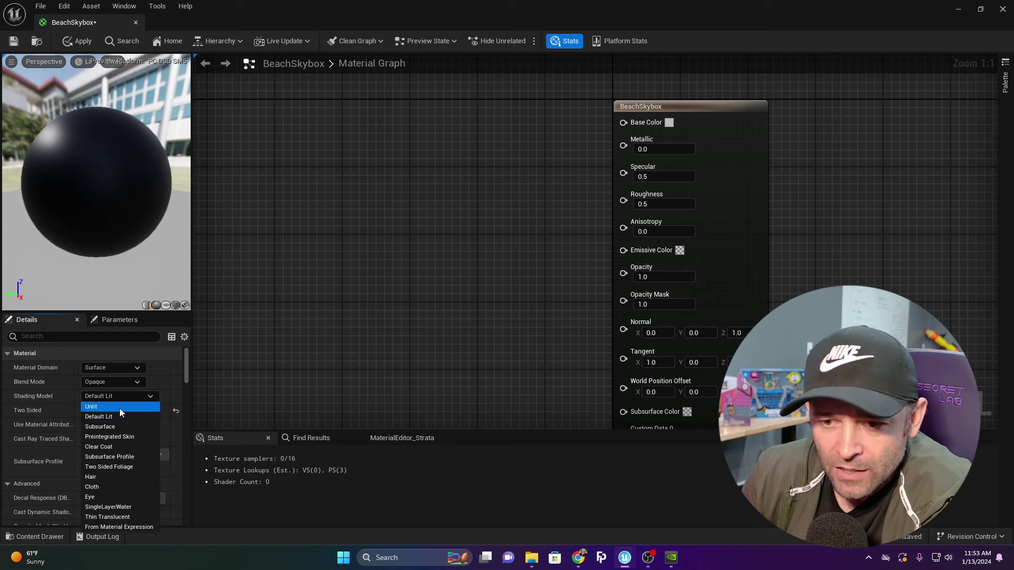
left_click(119, 407)
scroll(129, 437, "down", 5)
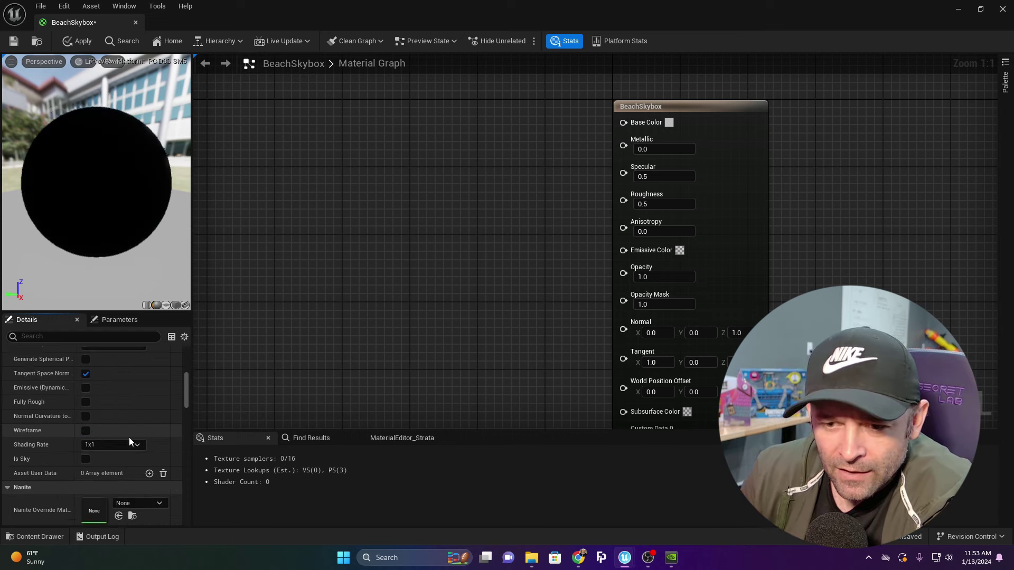
left_click(85, 459)
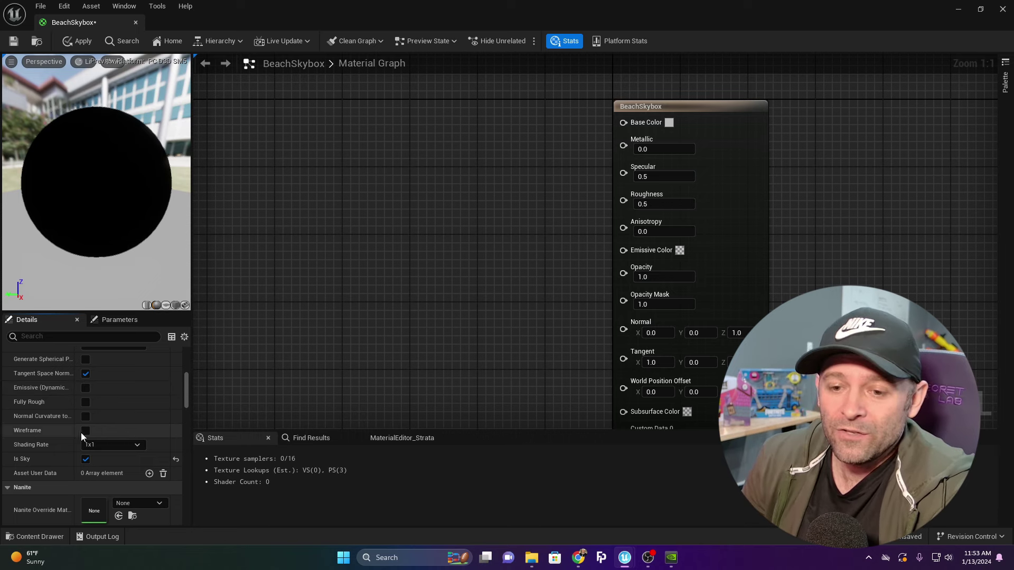
scroll(132, 391, "up", 6)
scroll(159, 383, "up", 3)
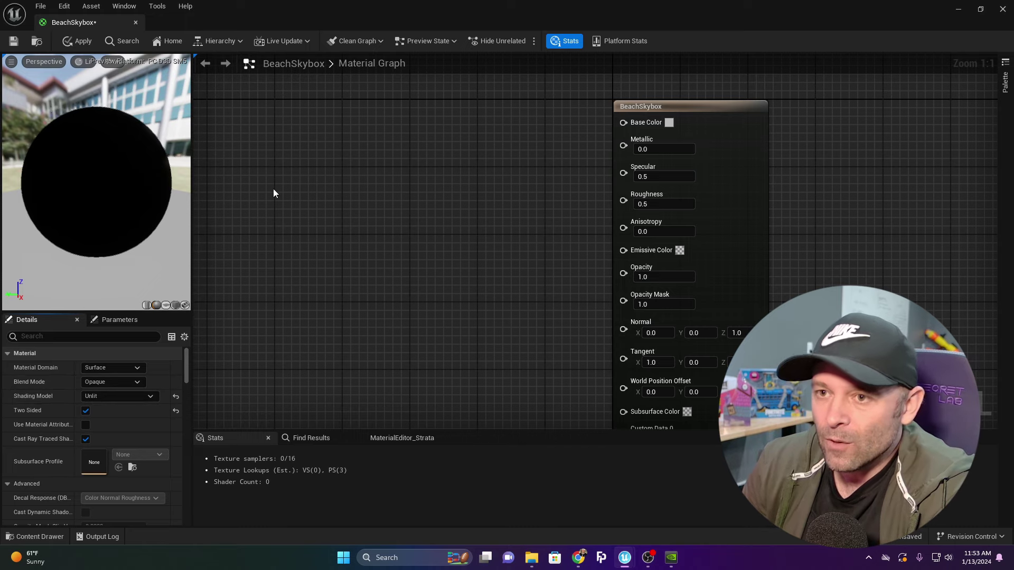
Step: Add the beach_skybox texture cube to the material graph as a Texture Sample and connect its RGB output to Emissive Color
left_click_drag(329, 15, 444, 25)
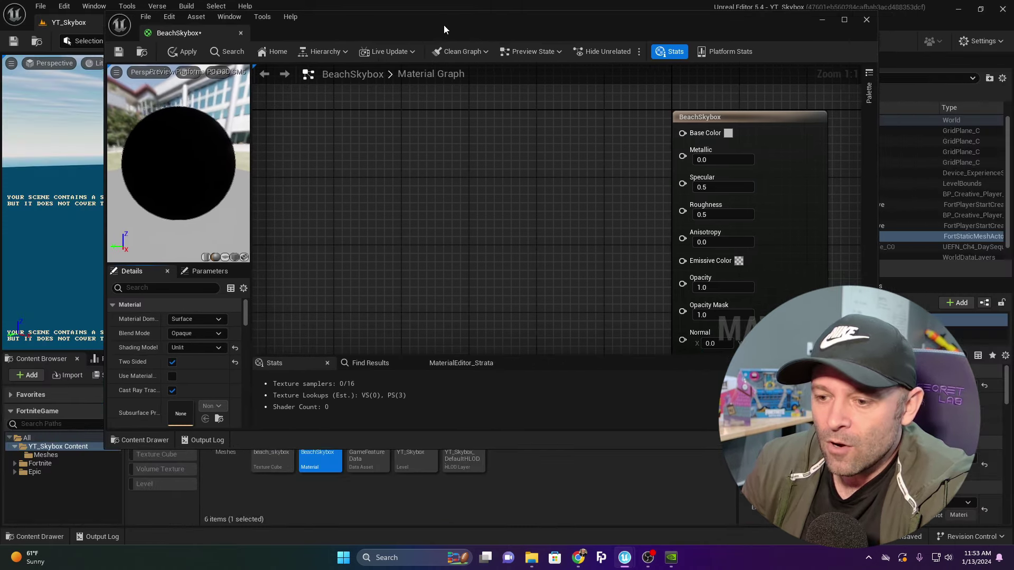
left_click_drag(272, 458, 367, 143)
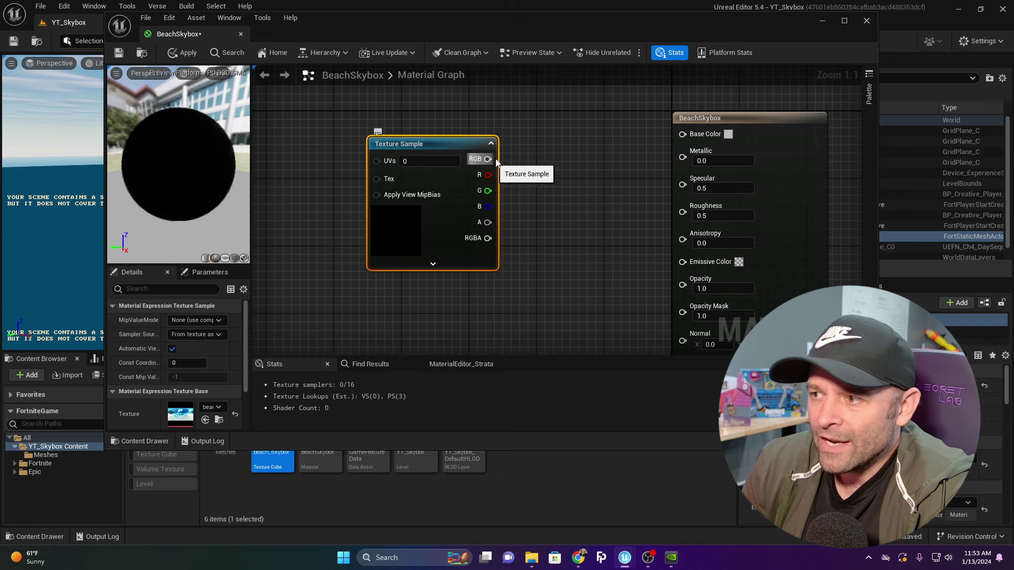
left_click_drag(487, 159, 683, 261)
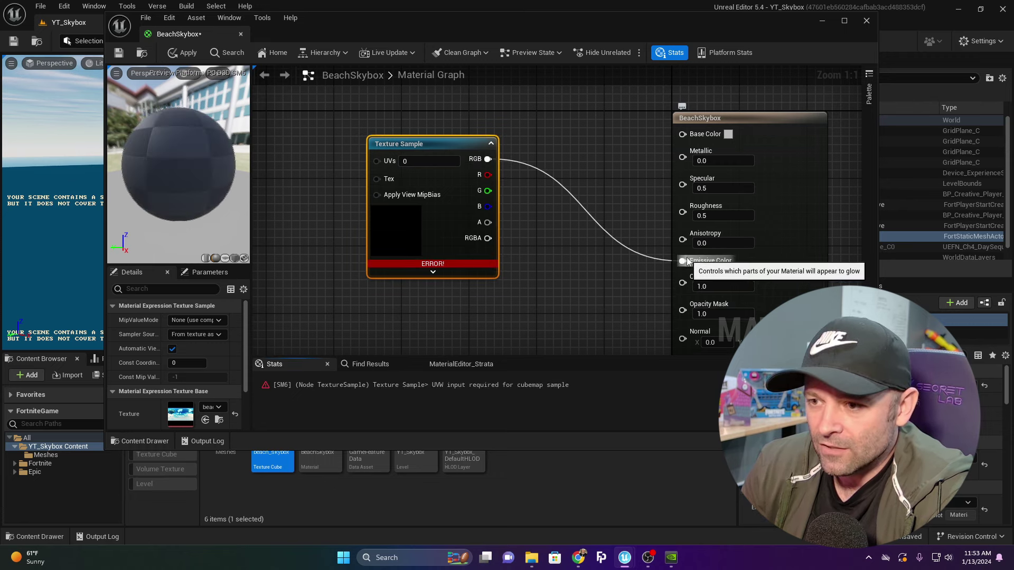
mouse_move(433, 267)
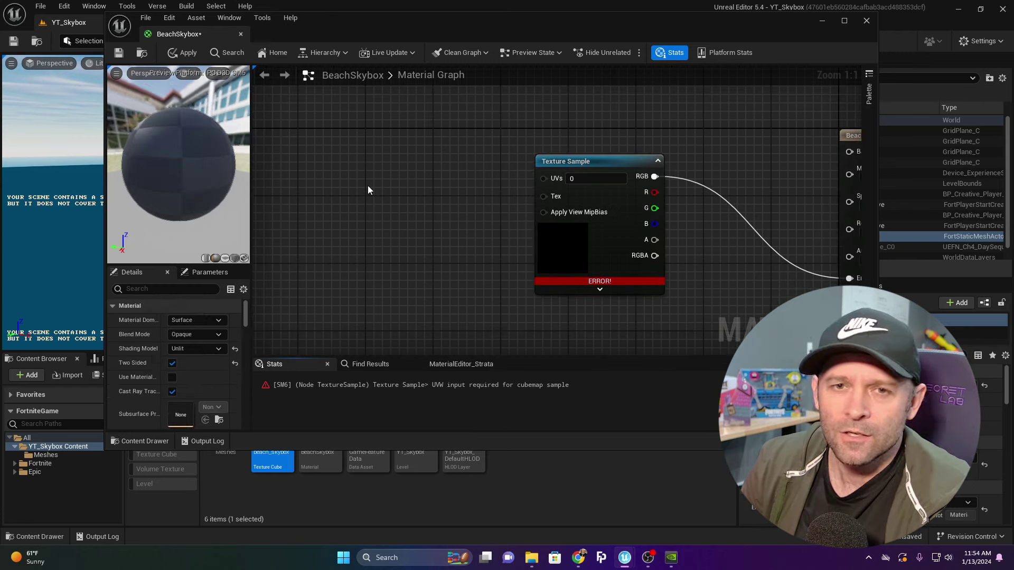
Step: Add a Reflection Vector node, connect it to the Texture Sample's UVs input, and apply the material changes
right_click(367, 185)
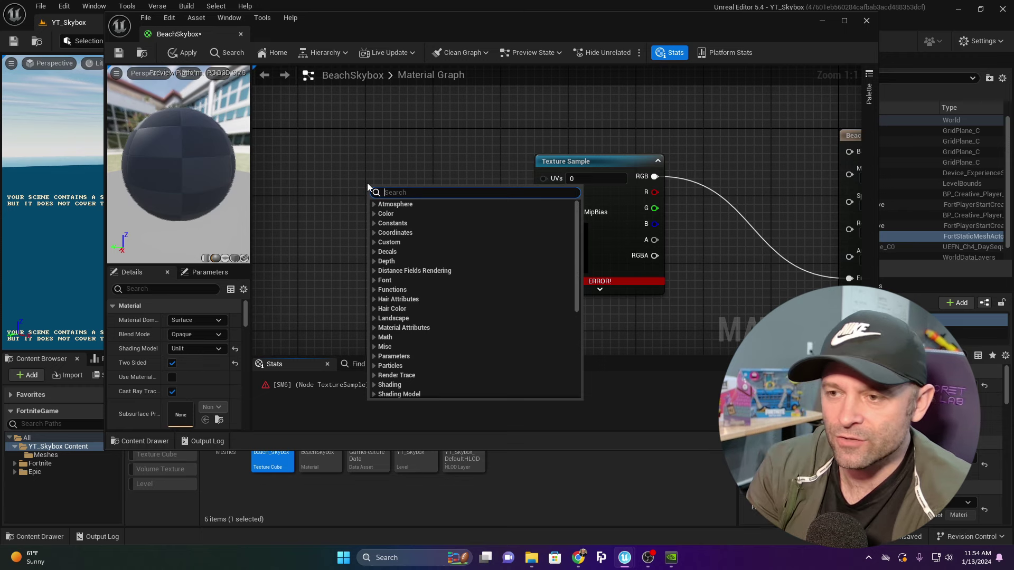
type("refle")
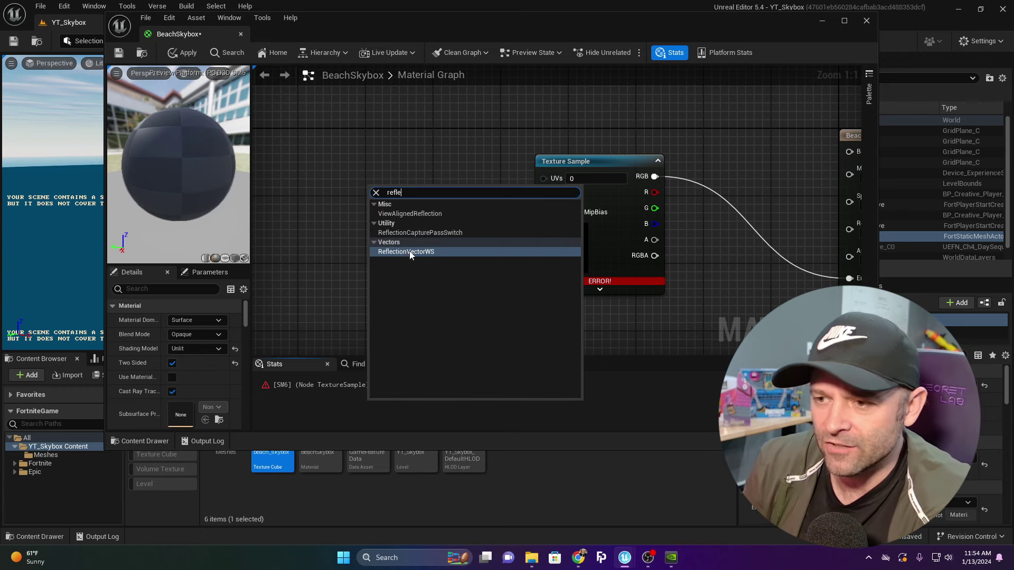
left_click(410, 251)
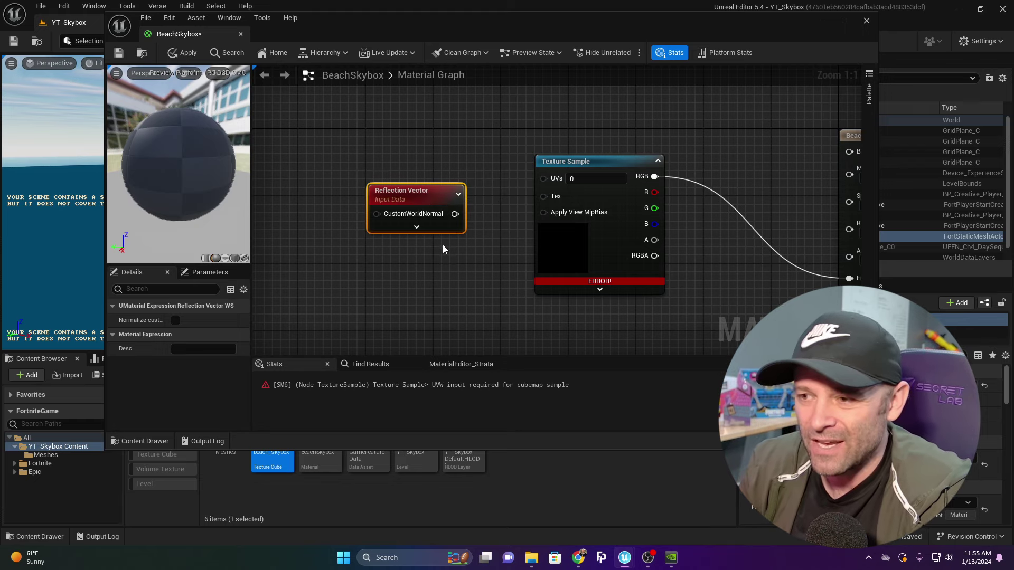
left_click_drag(454, 213, 544, 177)
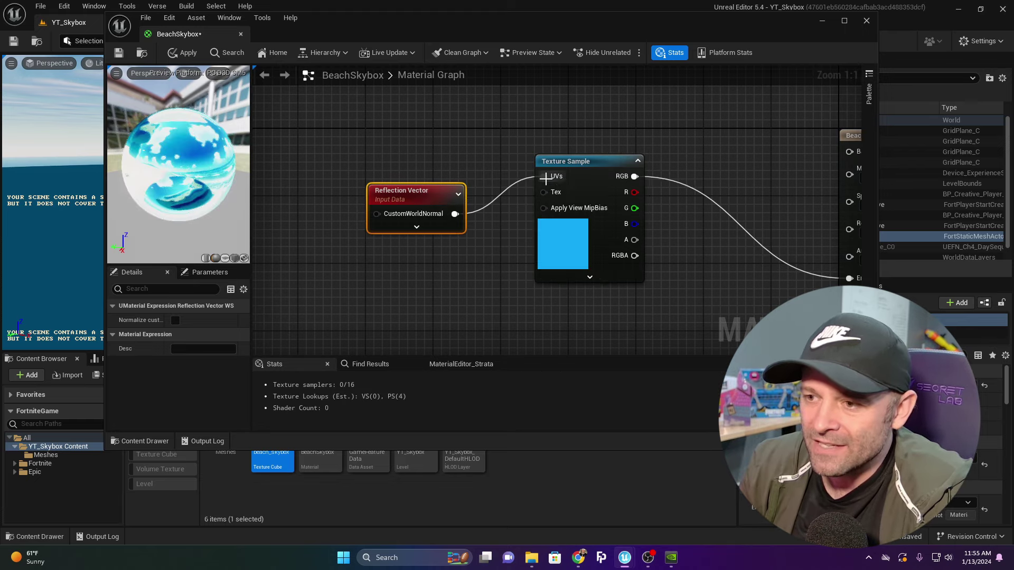
left_click_drag(224, 230, 179, 196)
left_click(182, 53)
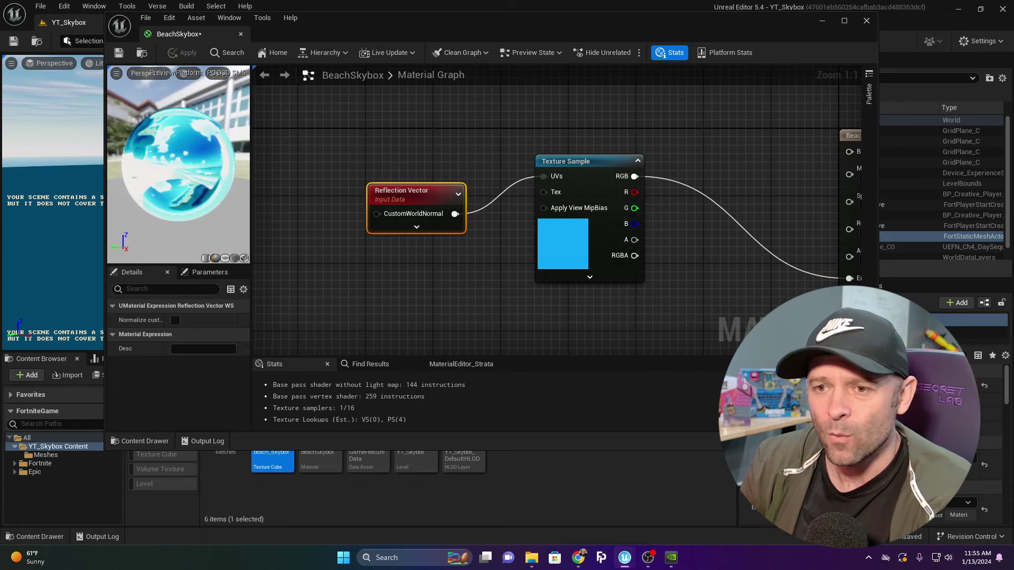
Step: Add a three-component constant node of 0,0,0 and connect its output to the Reflection Vector's CustomWorldNormal input
right_click_drag(305, 158, 380, 160)
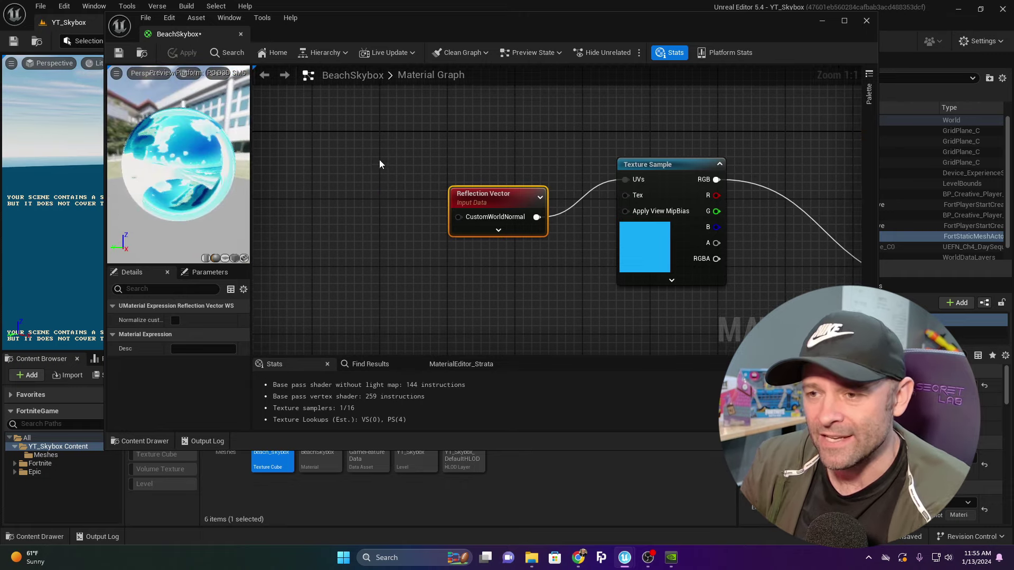
left_click(339, 170)
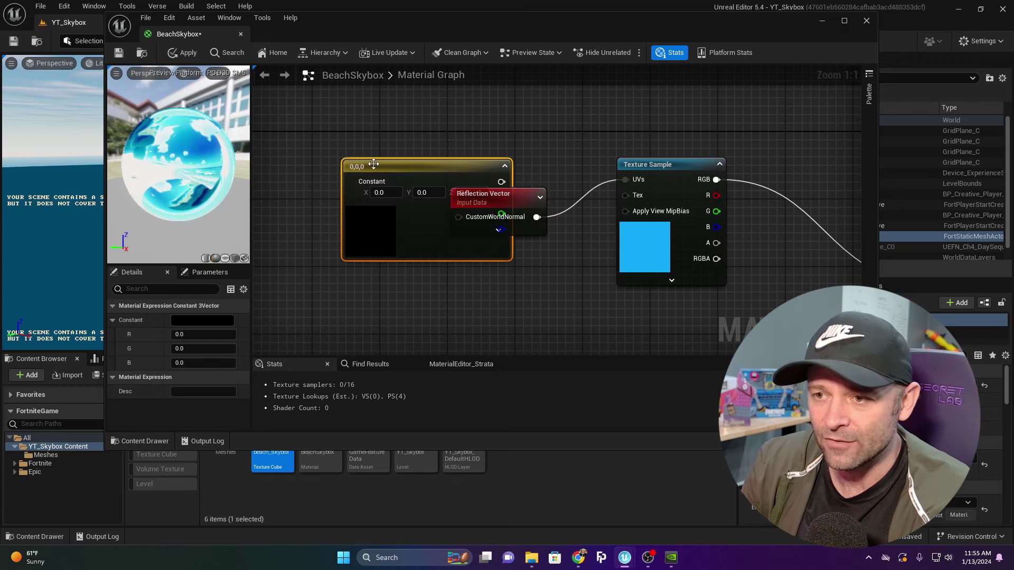
left_click_drag(371, 166, 293, 140)
left_click_drag(420, 156, 458, 217)
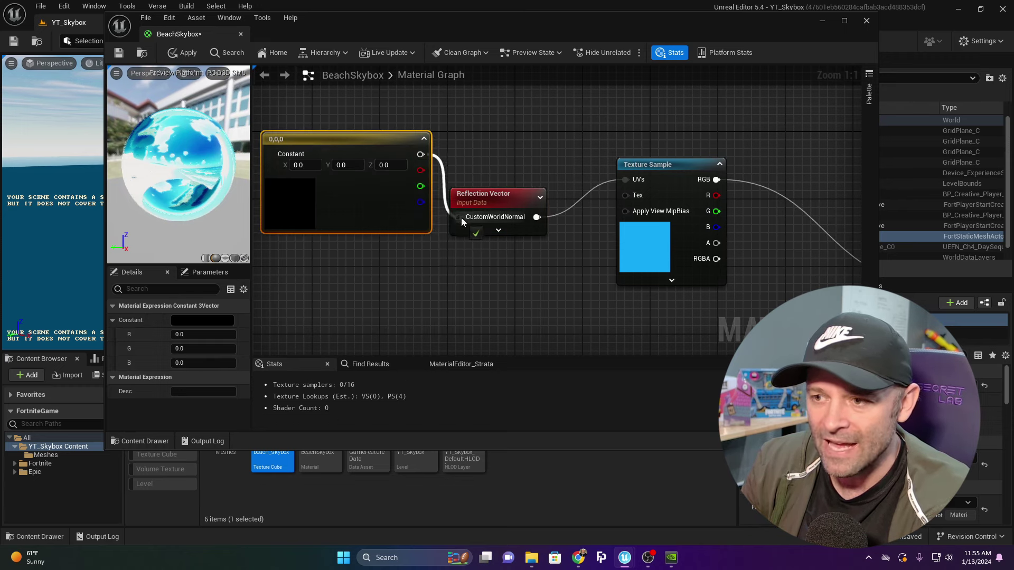
Step: Return to the level and assign the BeachSkybox material to the Sphere's Element 0 material slot
left_click_drag(179, 164, 81, 126)
left_click(81, 126)
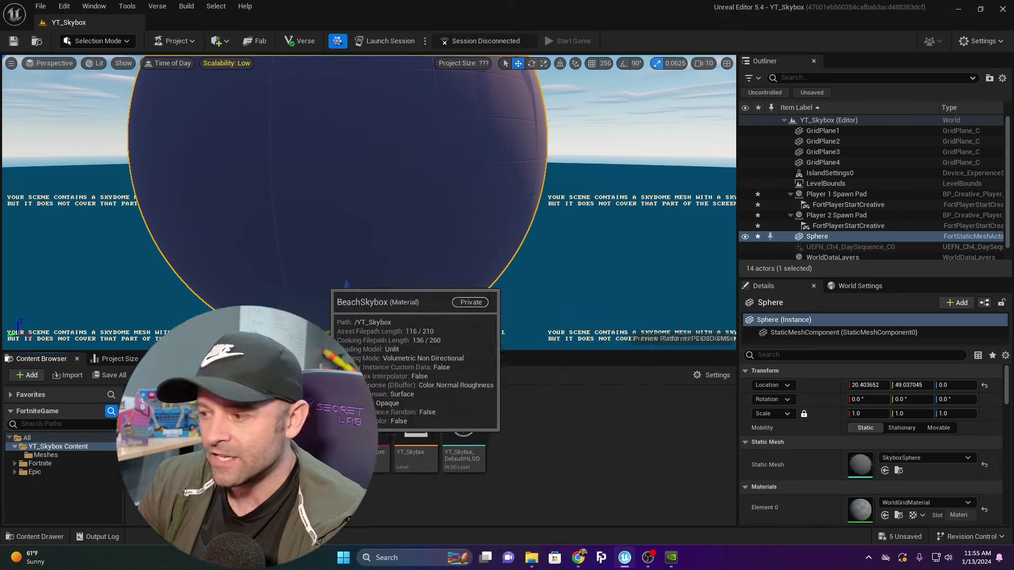
left_click_drag(320, 425, 861, 508)
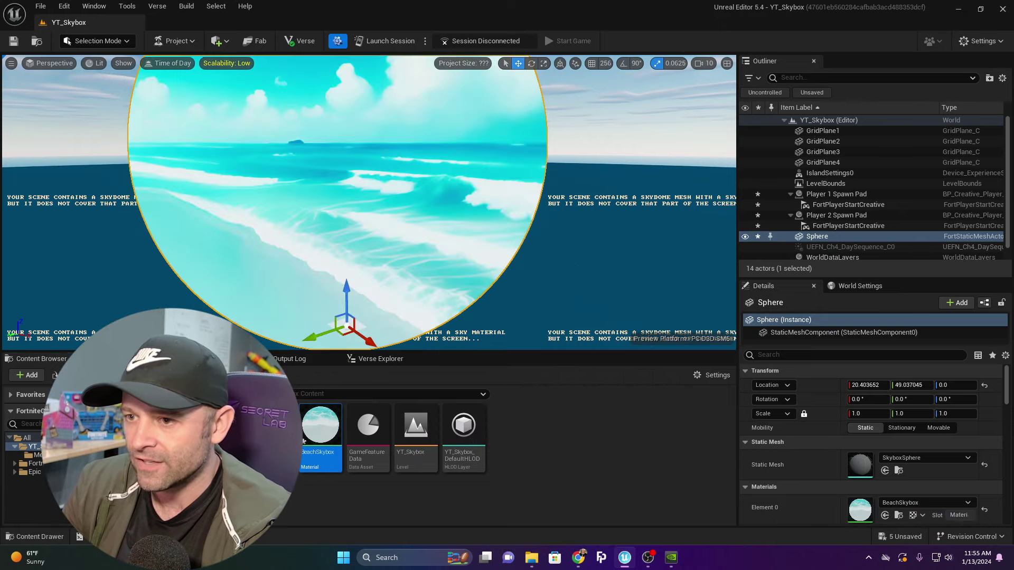
Step: Examine the beach sky and horizon from inside the sphere above the grid floor
right_click_drag(401, 212, 258, 238)
key("w")
scroll(365, 232, "down", 1)
mouse_move(563, 266)
right_mouse_down()
mouse_move(562, 333)
mouse_move(560, 222)
mouse_move(557, 317)
mouse_move(562, 266)
right_mouse_up()
left_click_drag(376, 219, 384, 270)
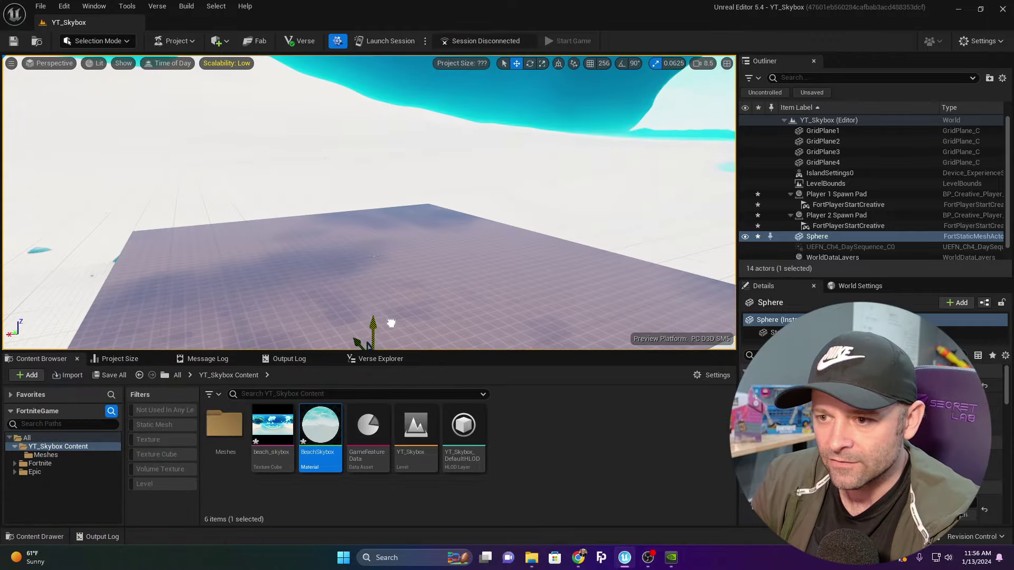
mouse_move(395, 317)
right_mouse_down()
mouse_move(497, 343)
mouse_move(388, 317)
right_mouse_up()
mouse_move(387, 217)
left_mouse_down()
mouse_move(387, 199)
mouse_move(388, 227)
left_mouse_up()
right_click_drag(388, 227, 464, 188)
key("w")
scroll(402, 285, "down", 3)
key("s")
scroll(528, 195, "down", 4)
right_click_drag(394, 341, 394, 341)
right_click_drag(394, 211, 506, 234)
scroll(449, 237, "up", 2)
scroll(506, 233, "up", 2)
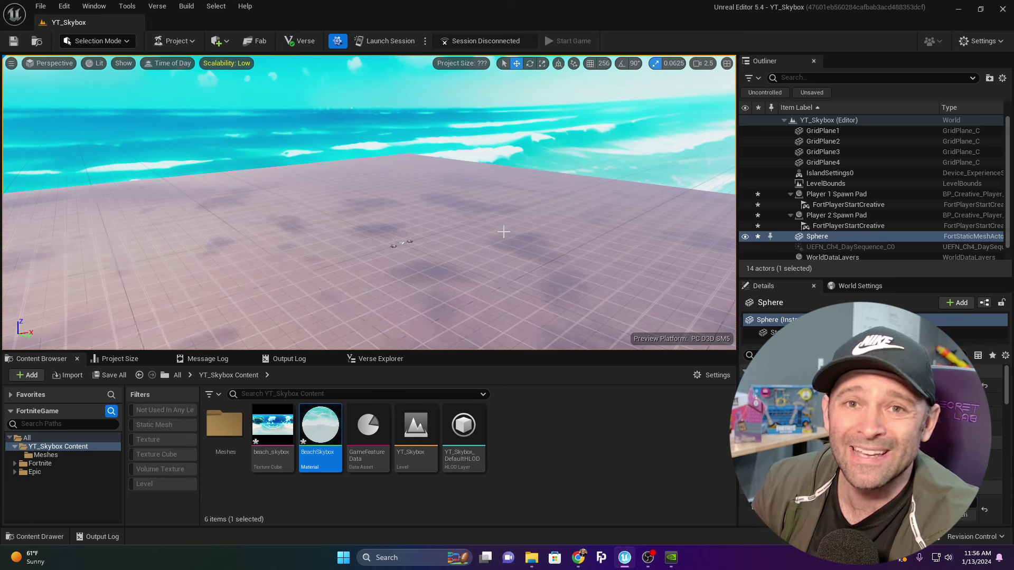
Step: Delete the four grid planes, GridPlane1 to GridPlane4, from the level
left_click(486, 208)
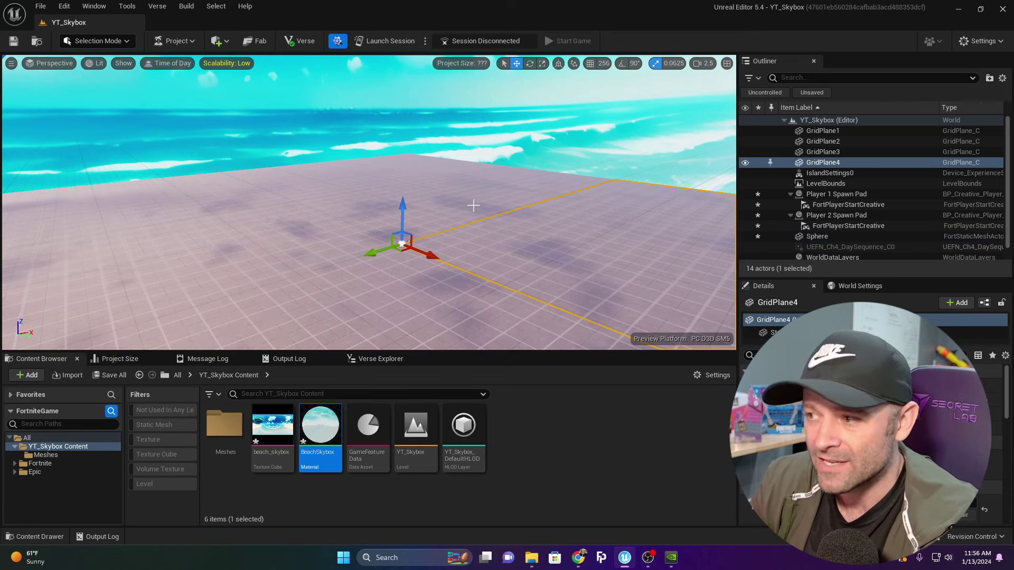
left_click(823, 131, "shift")
key("Delete")
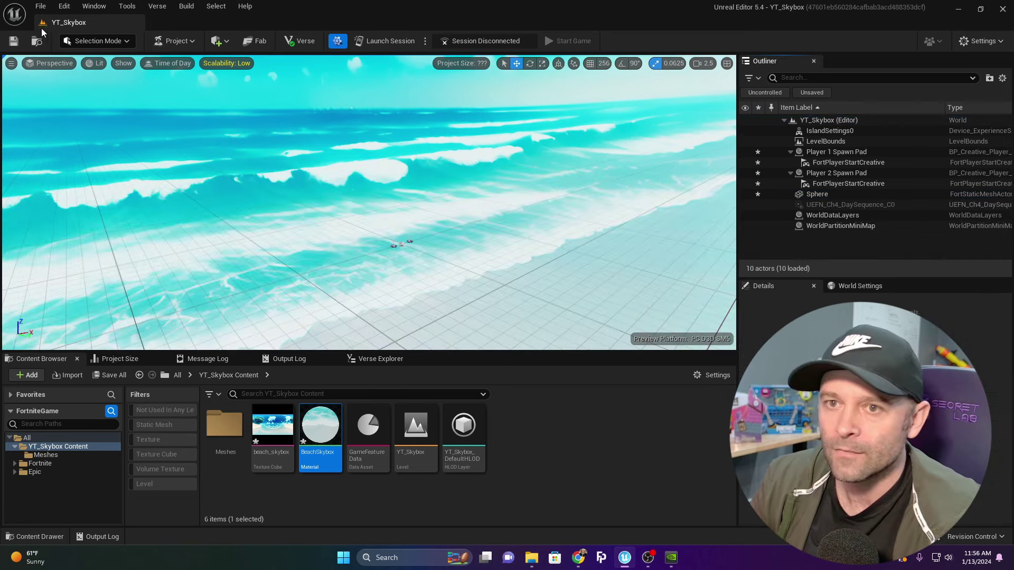
Step: Switch to Landscape Mode and inspect the sculpted green hills against the beach sky from several directions
left_click(97, 40)
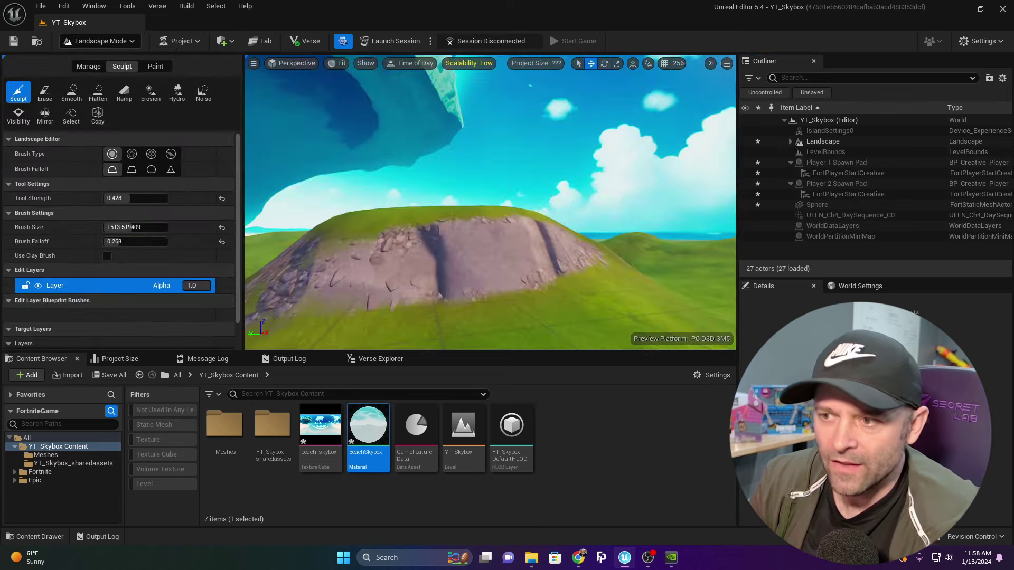
right_click_drag(490, 203, 412, 290)
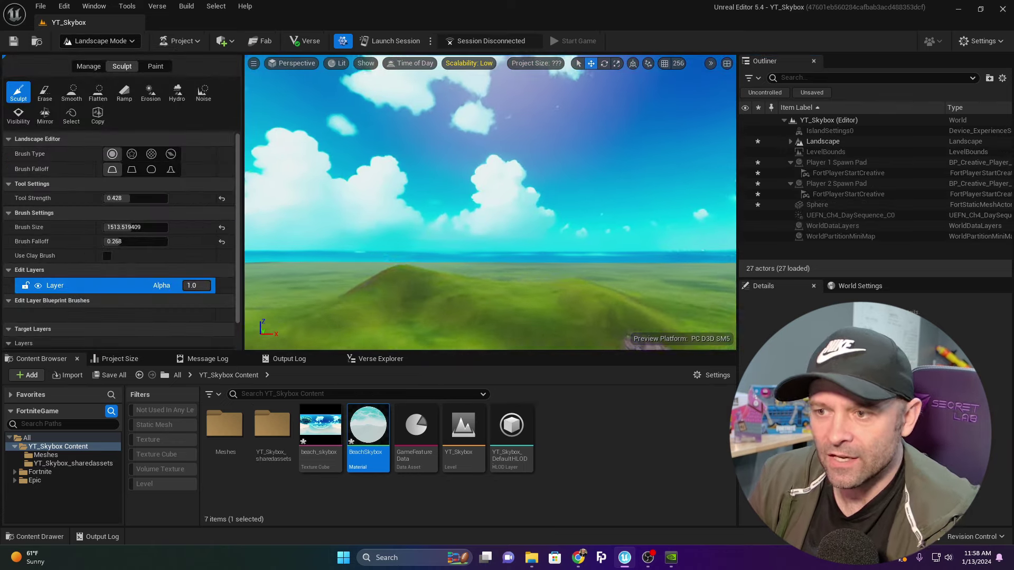
key("w")
right_click_drag(490, 202, 612, 143)
right_click_drag(491, 158, 473, 132)
key("s")
right_click_drag(491, 202, 408, 215)
right_click_drag(478, 161, 533, 203)
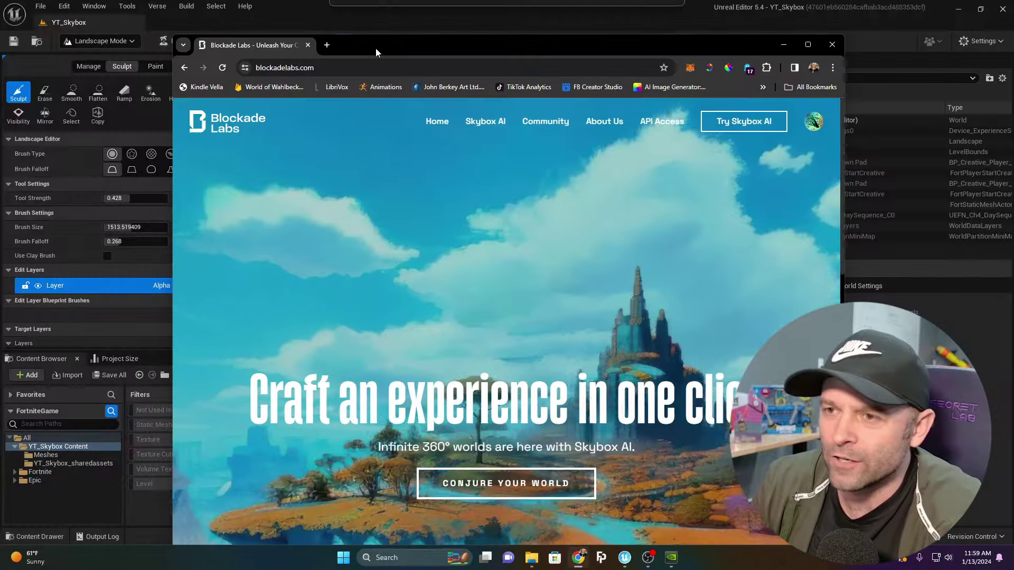
Step: Maximize the browser window showing blockadelabs.com, look around its panorama and open the Skybox AI generator
double_click(373, 47)
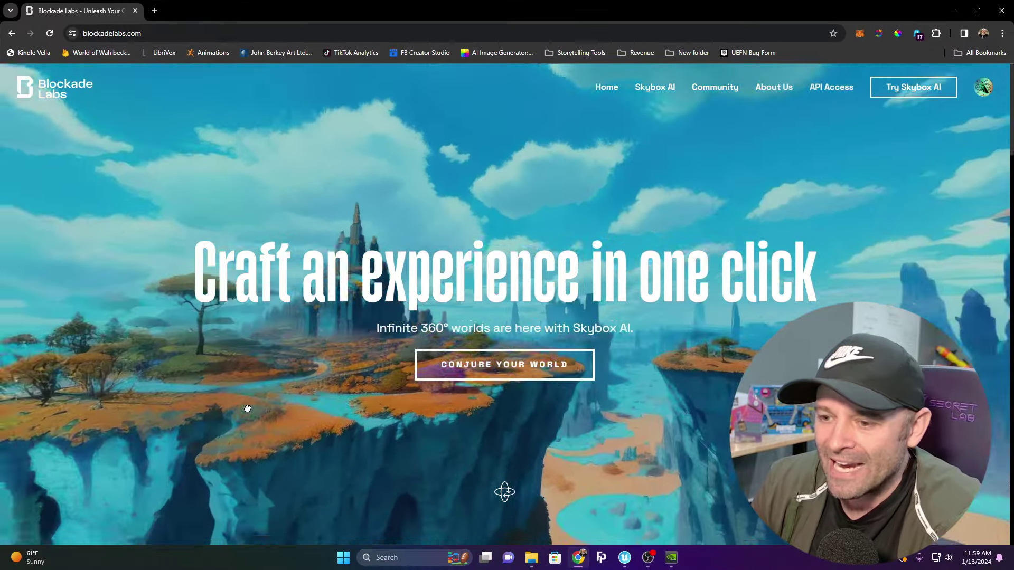
left_click_drag(248, 409, 330, 329)
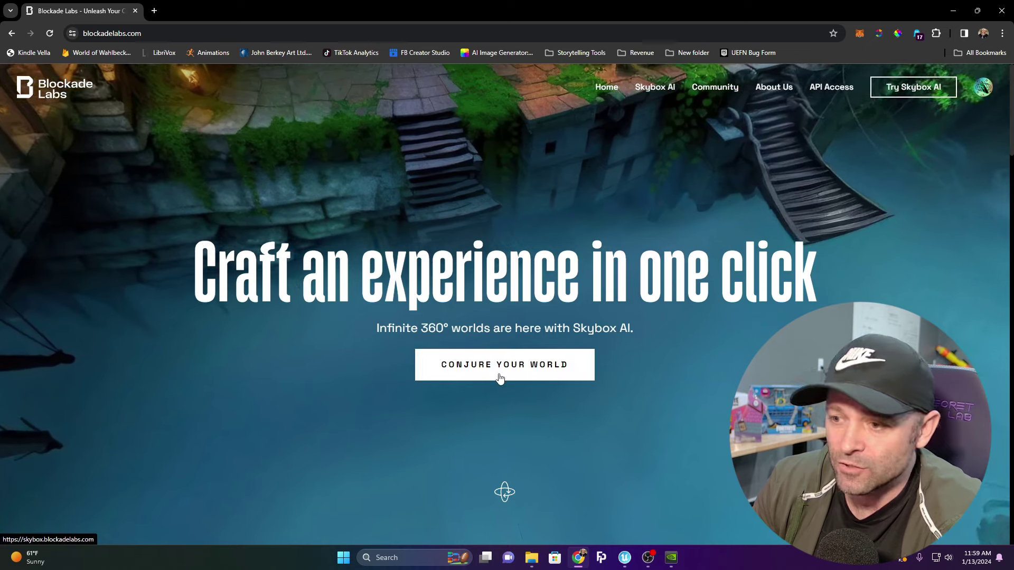
left_click(499, 377)
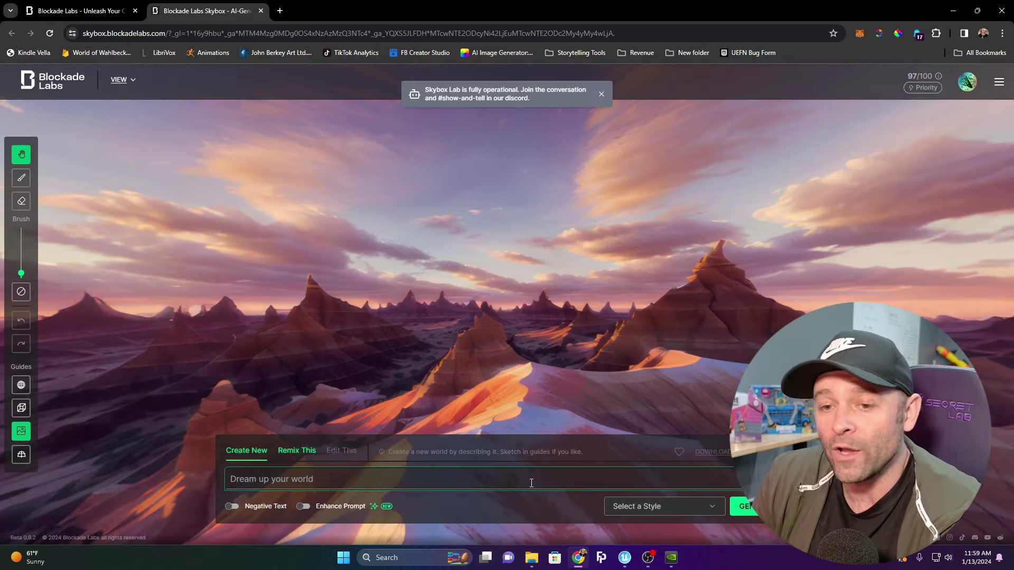
Step: Generate a Fantasy-style skybox from the prompt "rolling green hills, magical purple trees, blue skies, castles in the far distance"
left_click(707, 508)
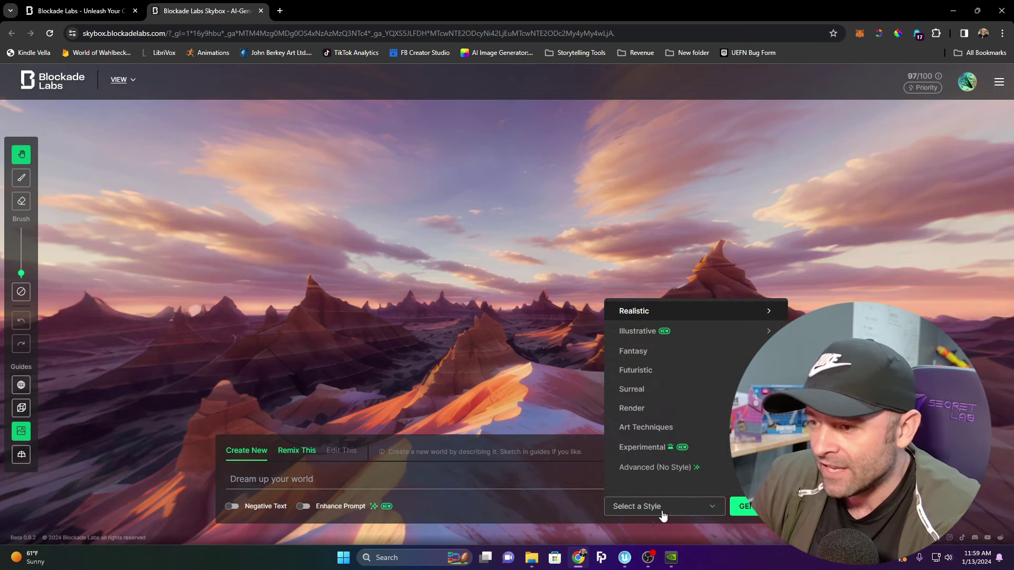
left_click(634, 351)
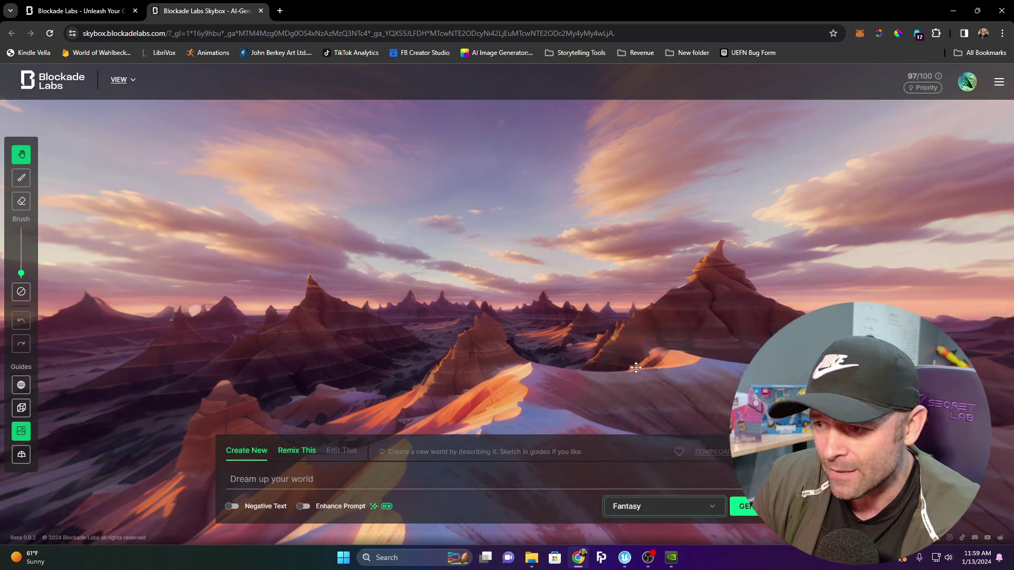
left_click(292, 481)
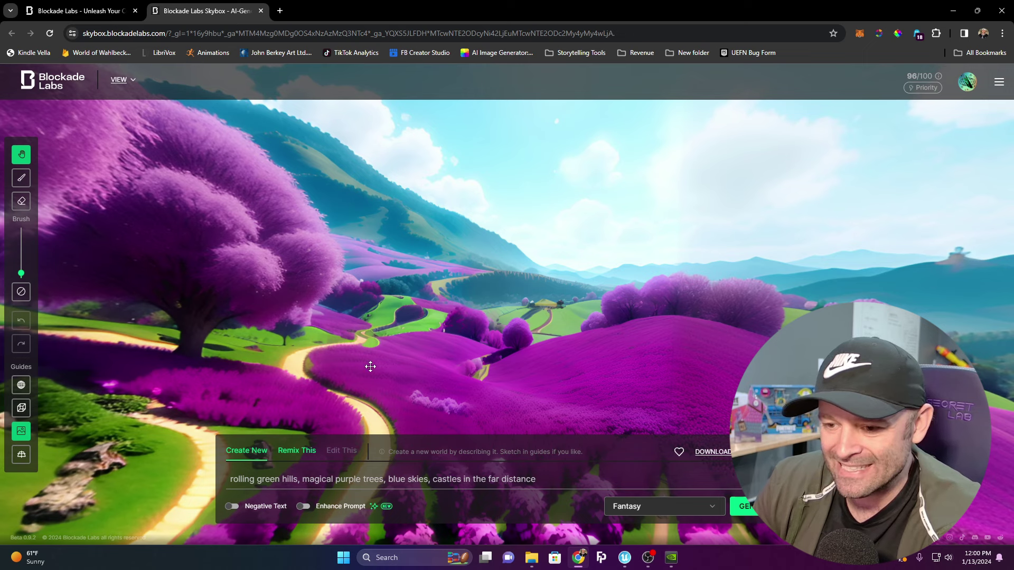
Step: Regenerate the skybox with the prompt "rolling green hills, tiny trees in far distance with purple colors, blue skies, castle in the far distance, big open space"
left_click_drag(384, 479, 305, 484)
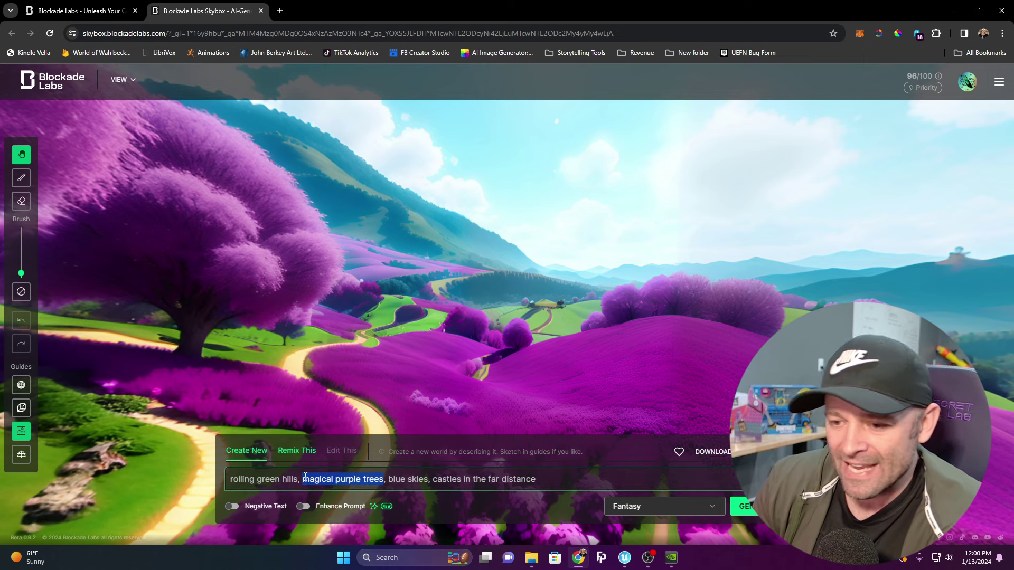
type("tiny trees ")
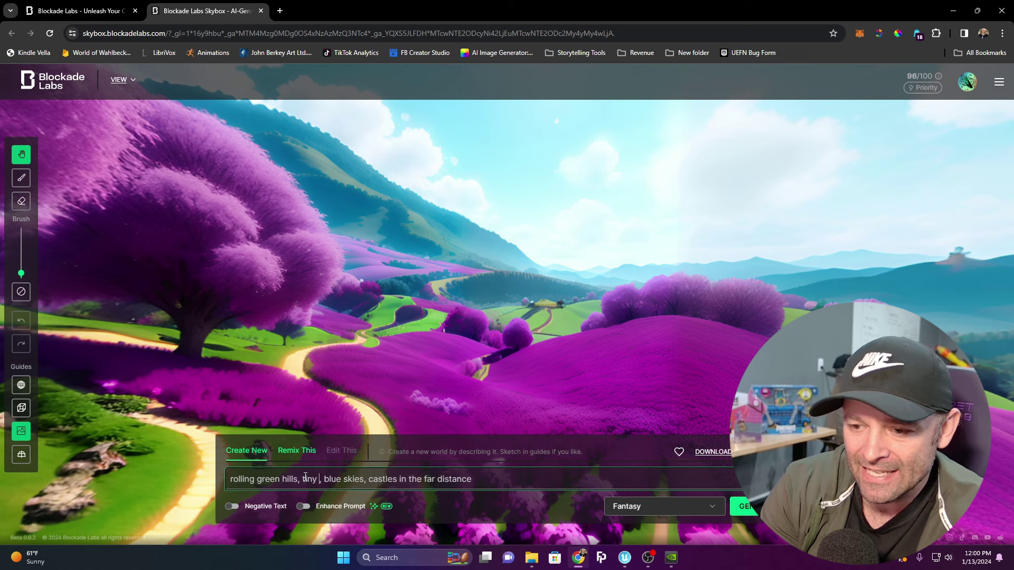
type("in far distance")
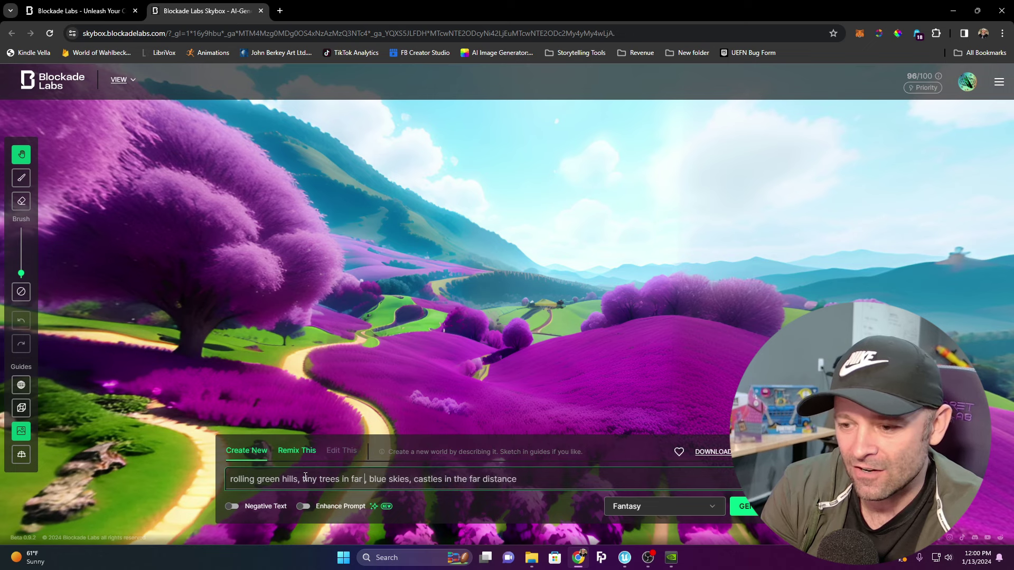
type(" with purple co")
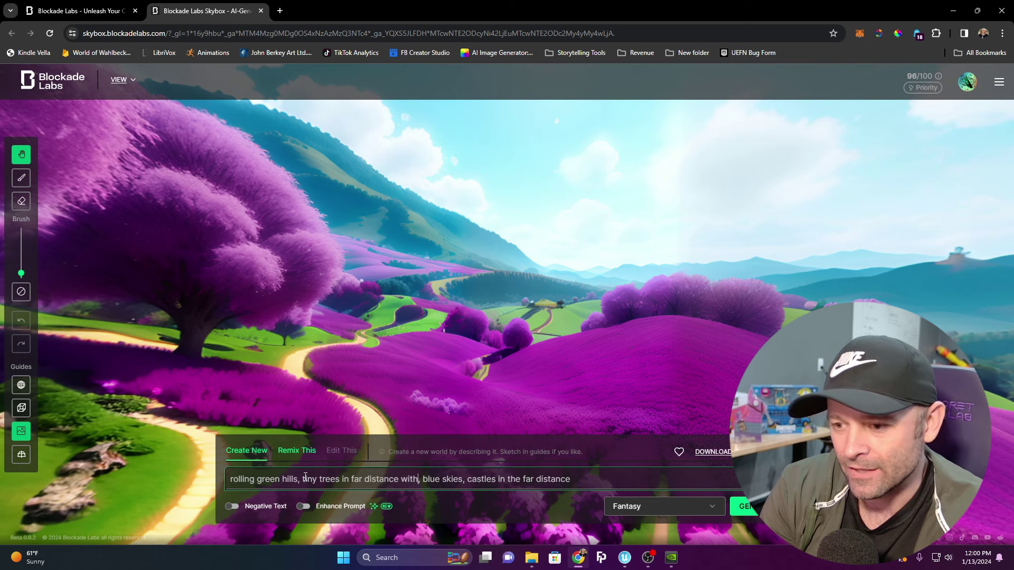
type("lors")
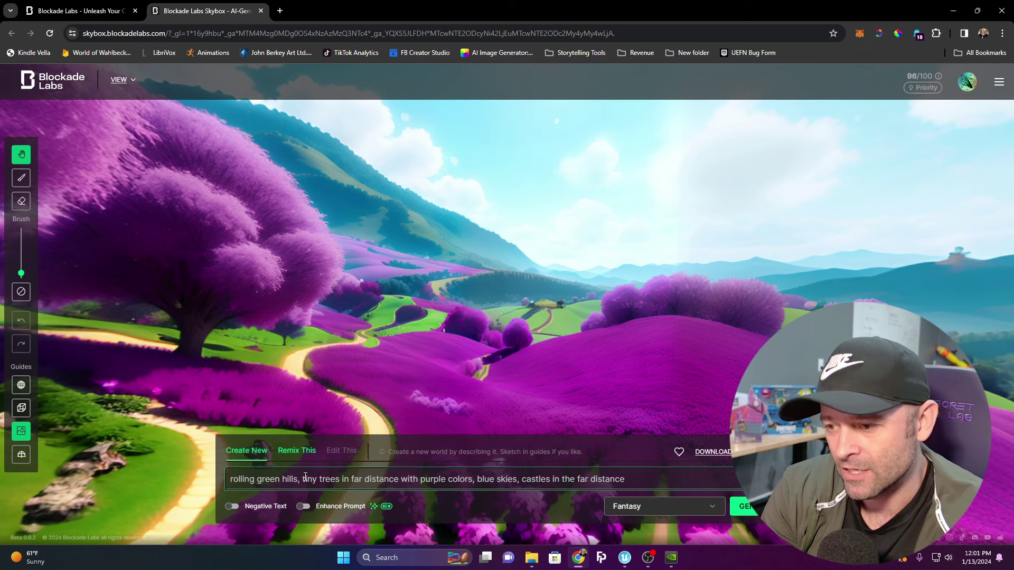
left_click(549, 481)
key("BackSpace")
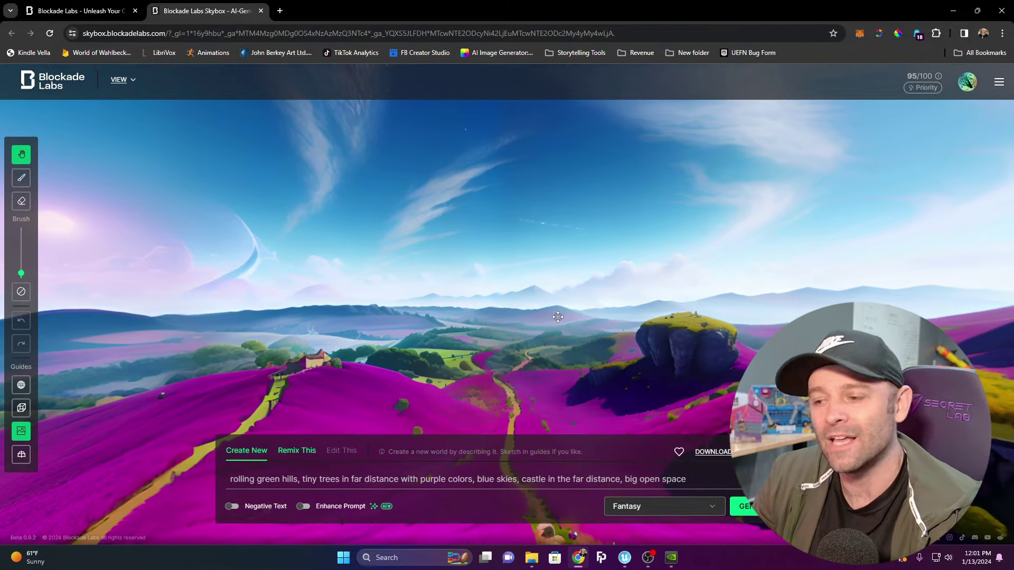
Step: Look around the generated skybox, open its download formats and bring up NVIDIA Texture Tools Exporter
left_click_drag(558, 317, 523, 315)
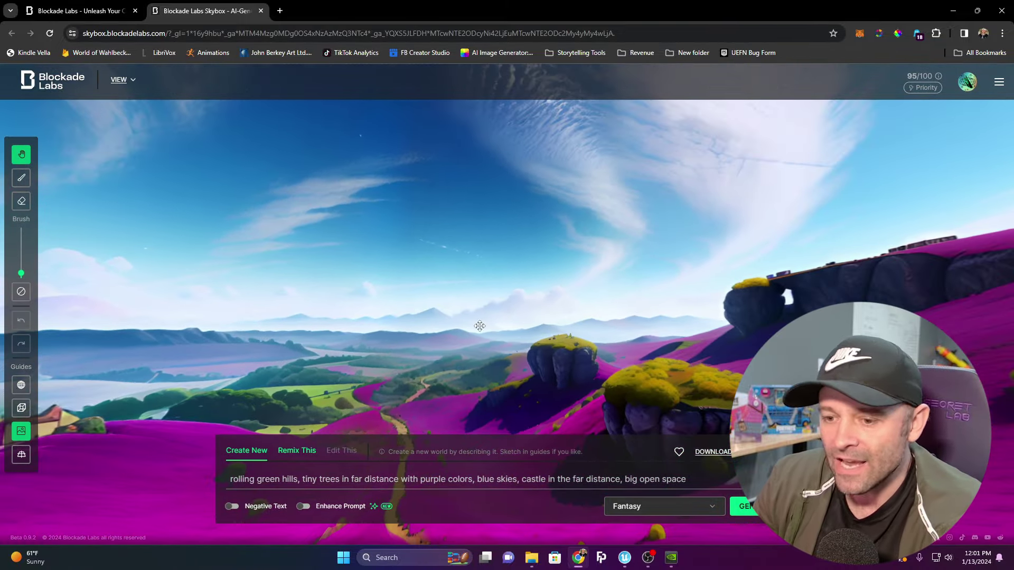
left_click(712, 451)
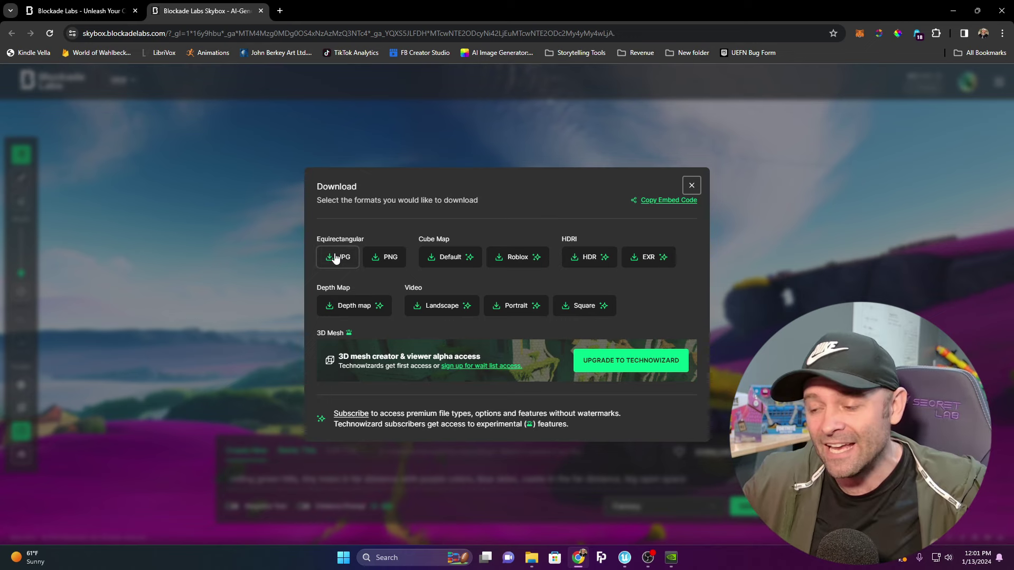
left_click(671, 558)
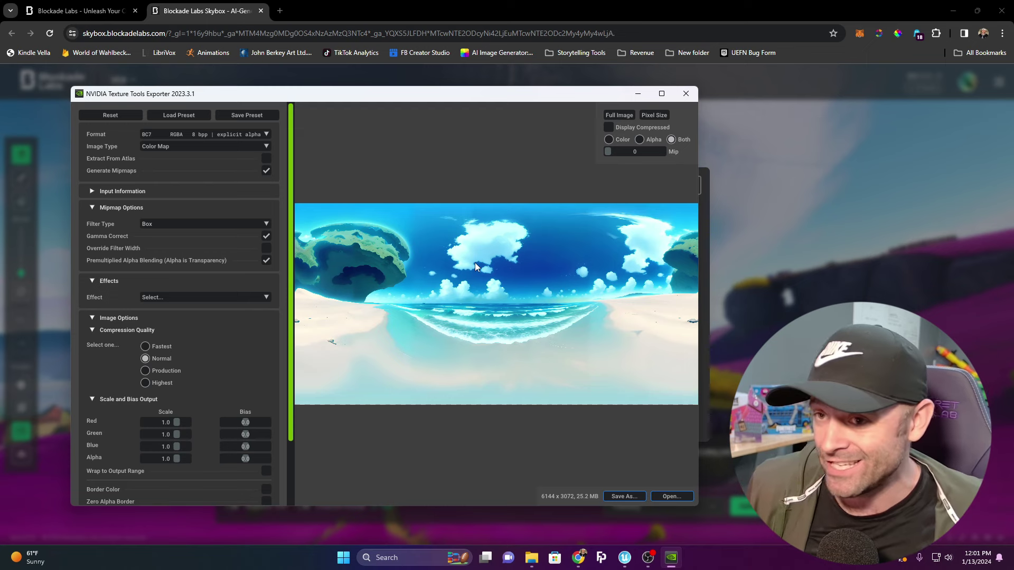
left_click(254, 14)
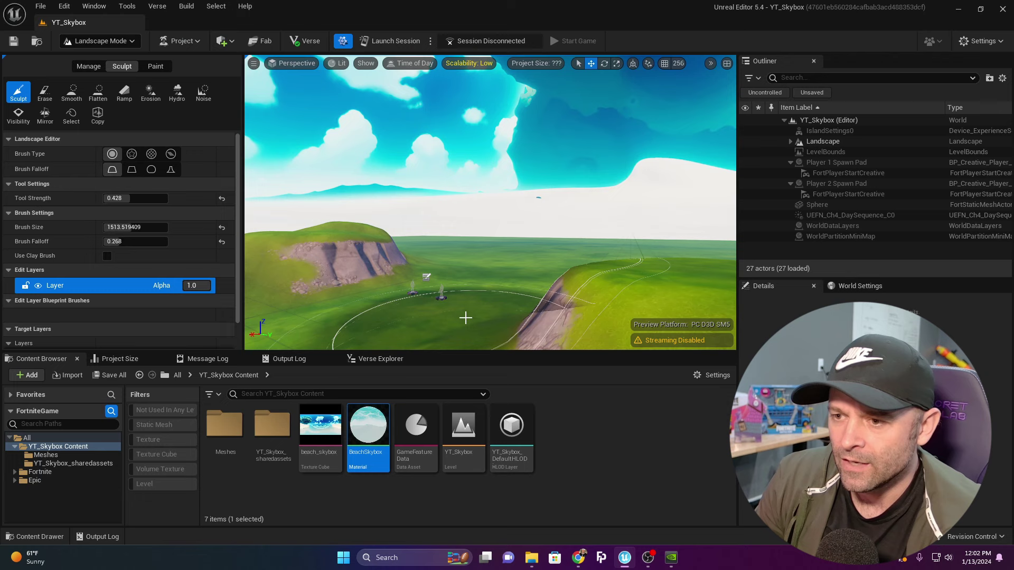
Step: Switch the level editor to Selection Mode and import the fantasy_world texture cube into the YT_Skybox Content folder
left_click(100, 41)
left_click(95, 57)
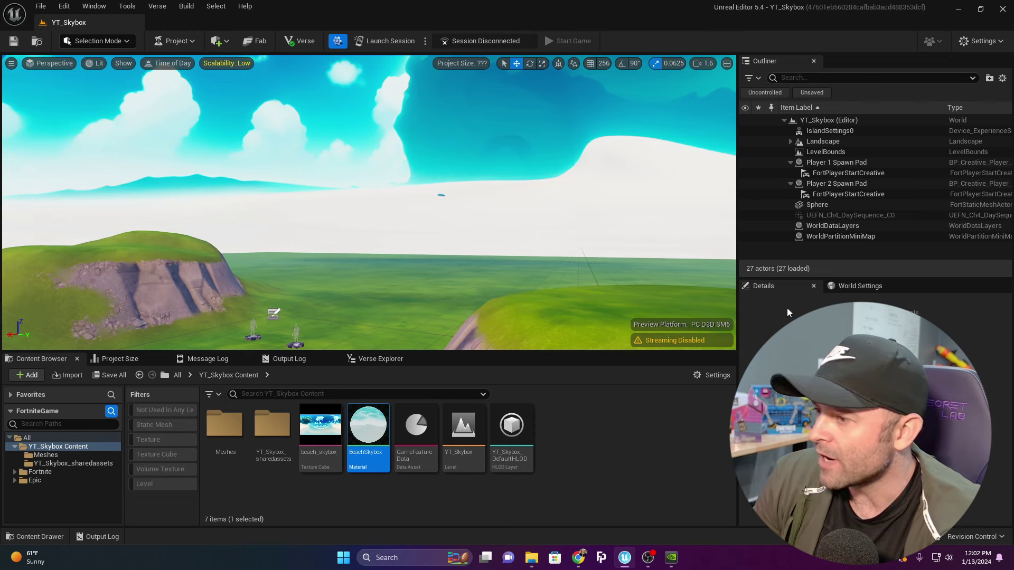
left_click_drag(787, 308, 425, 492)
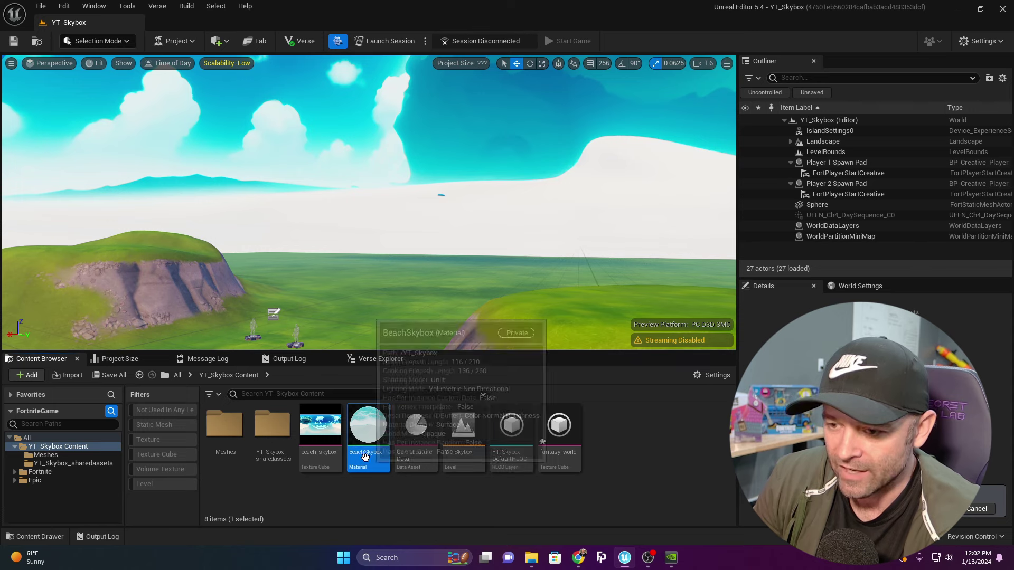
Step: Rename the BeachSkybox material to Fantasy, and apply the fantasy_world texture cube to its Texture Sample node
key("F2")
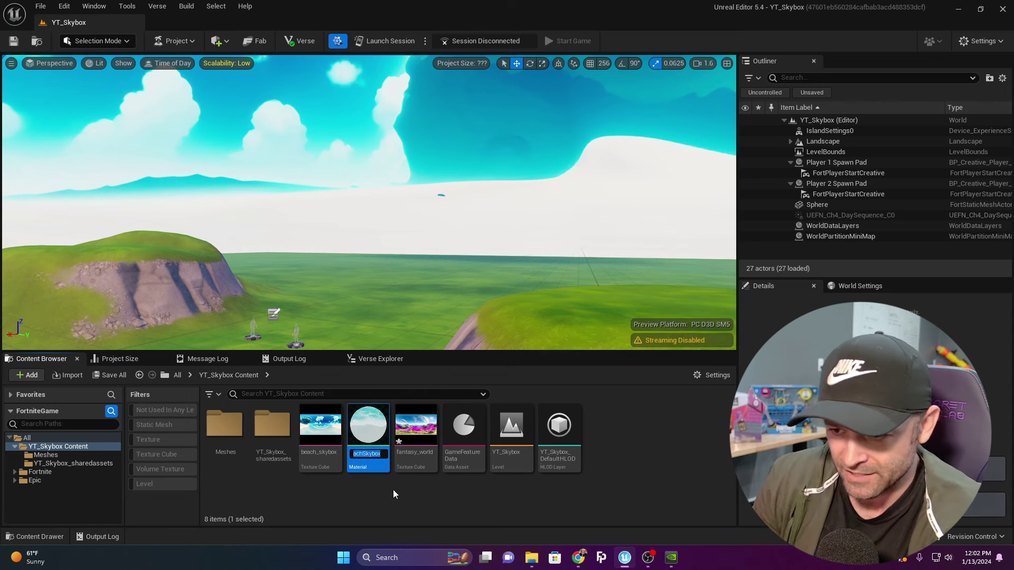
type("Fantasy")
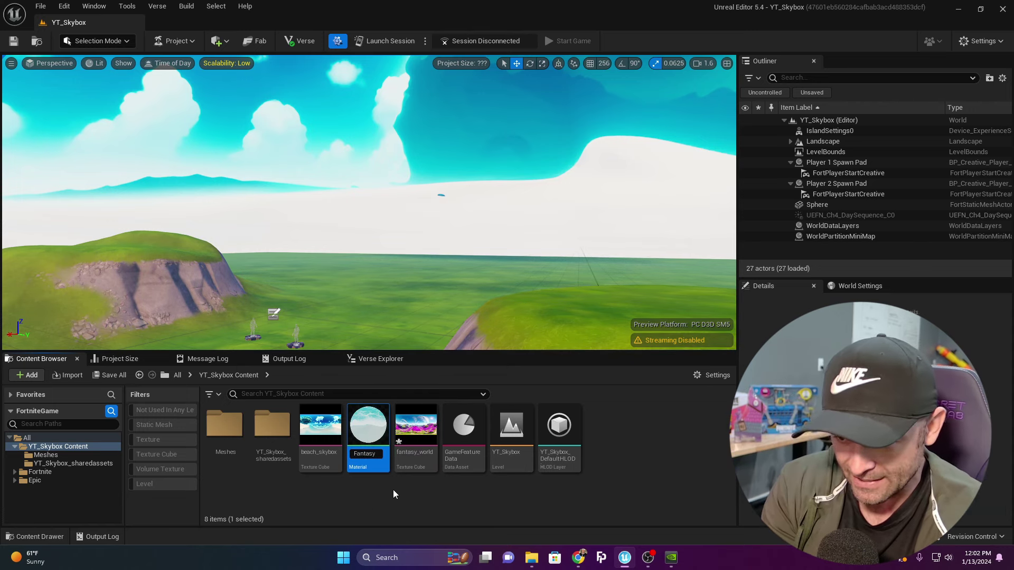
double_click(368, 425)
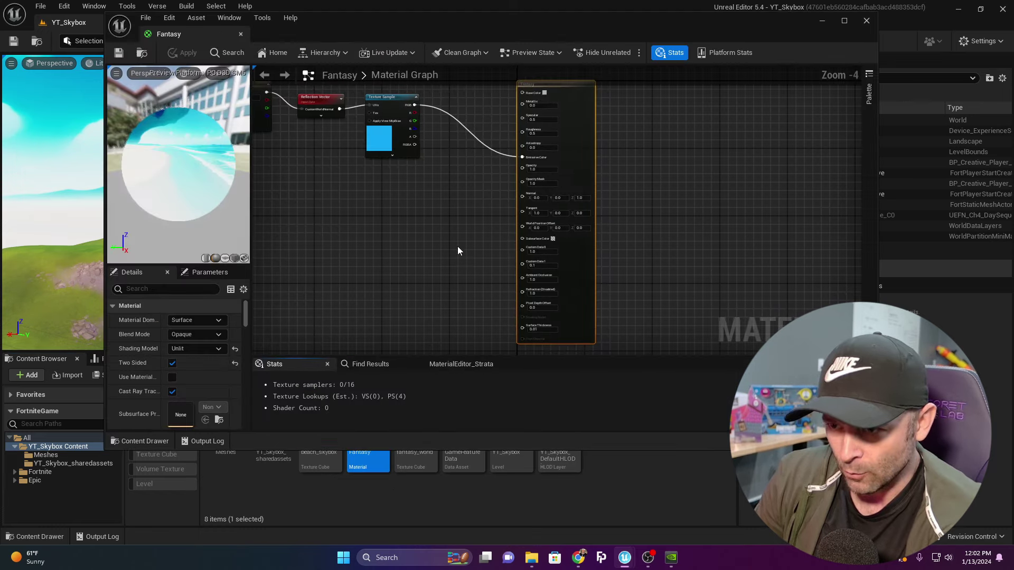
left_click(388, 140)
left_click(216, 407)
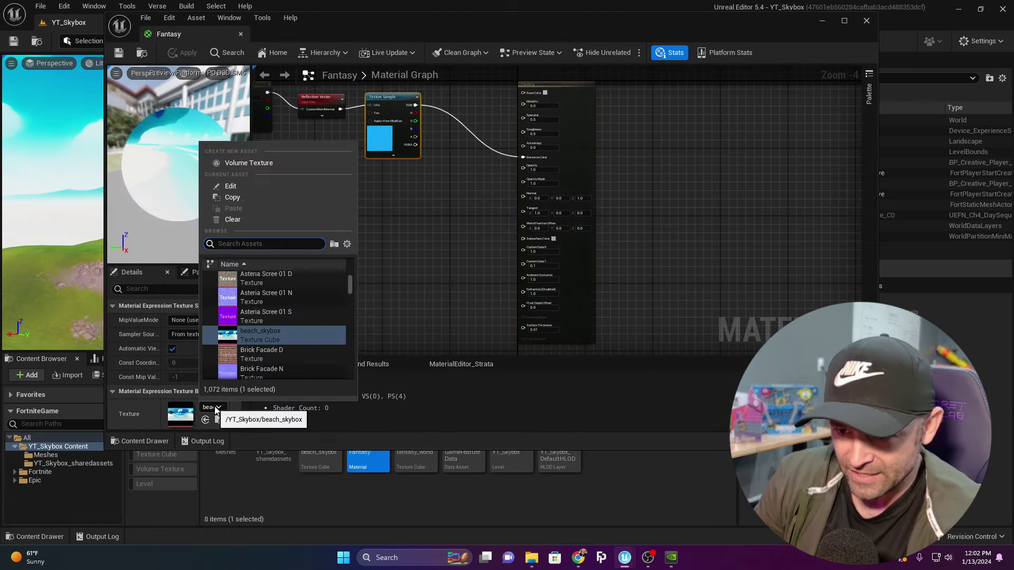
type("fantas")
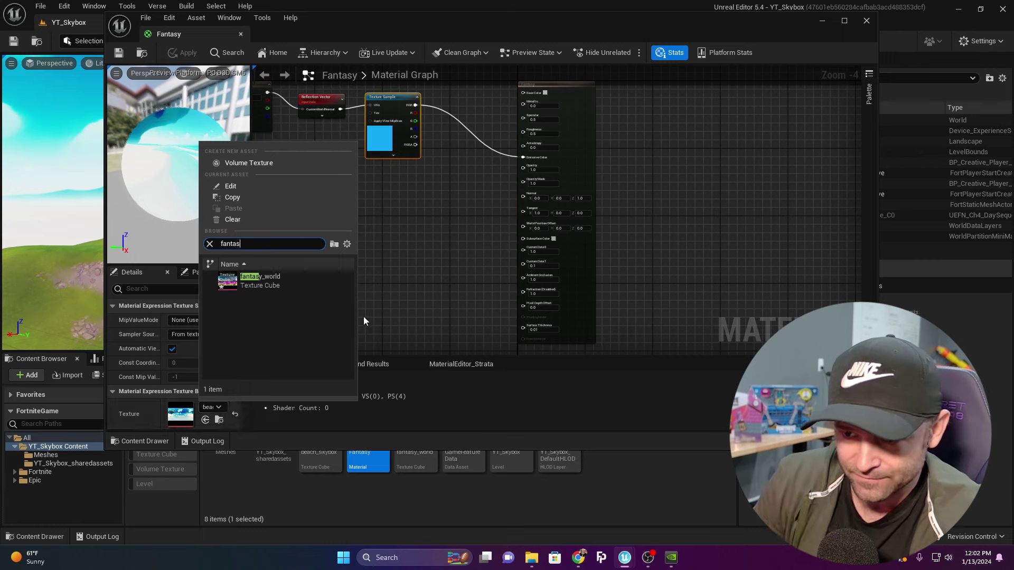
left_click(260, 280)
left_click(177, 54)
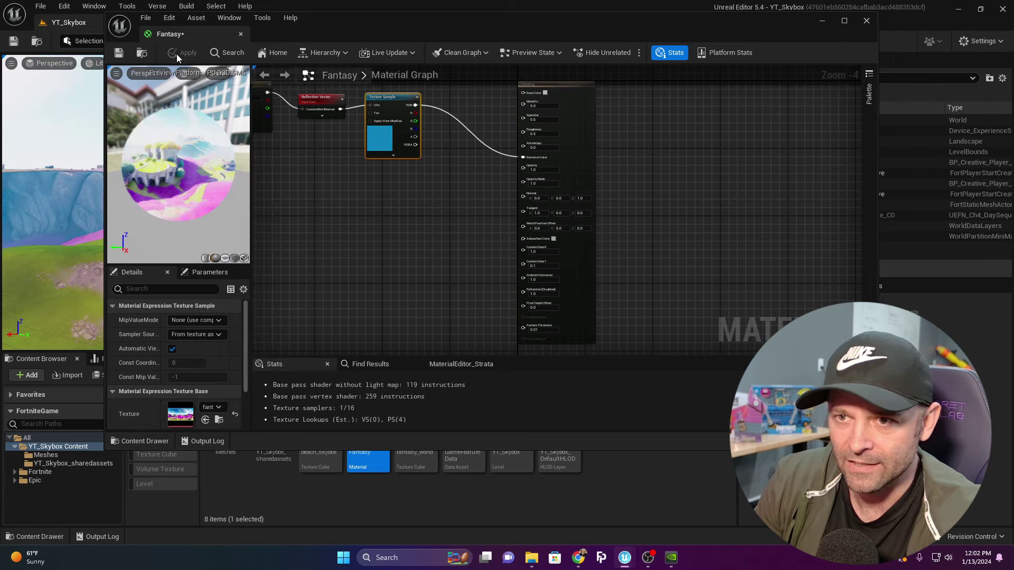
left_click(240, 35)
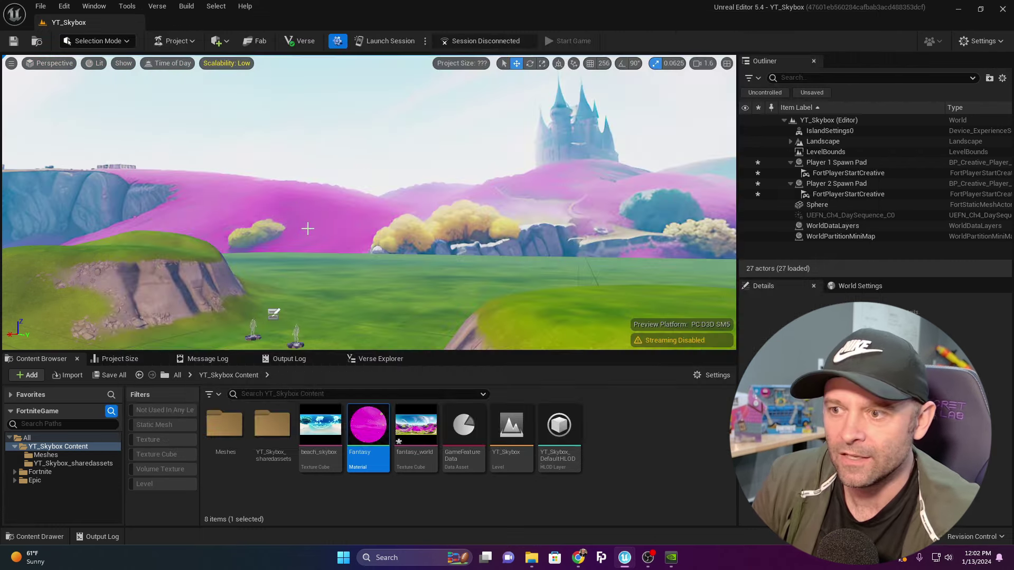
Step: Look around the level to inspect the fantasy sky against the landscape
right_click_drag(370, 201, 311, 225)
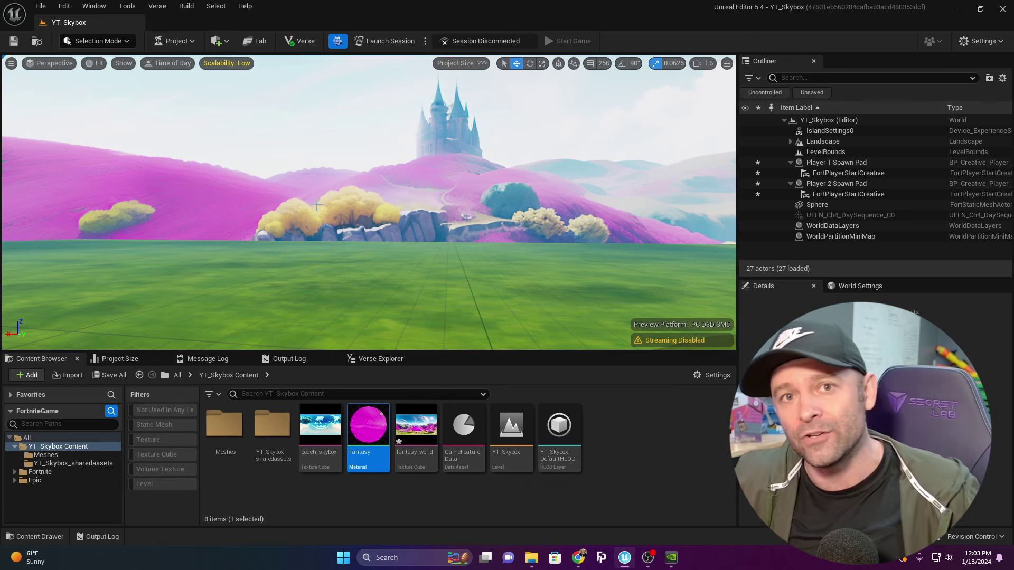
key("s")
mouse_move(317, 206)
right_mouse_down()
mouse_move(175, 222)
mouse_move(433, 222)
mouse_move(354, 219)
mouse_move(356, 211)
mouse_move(314, 219)
right_mouse_up()
scroll(357, 211, "down", 3)
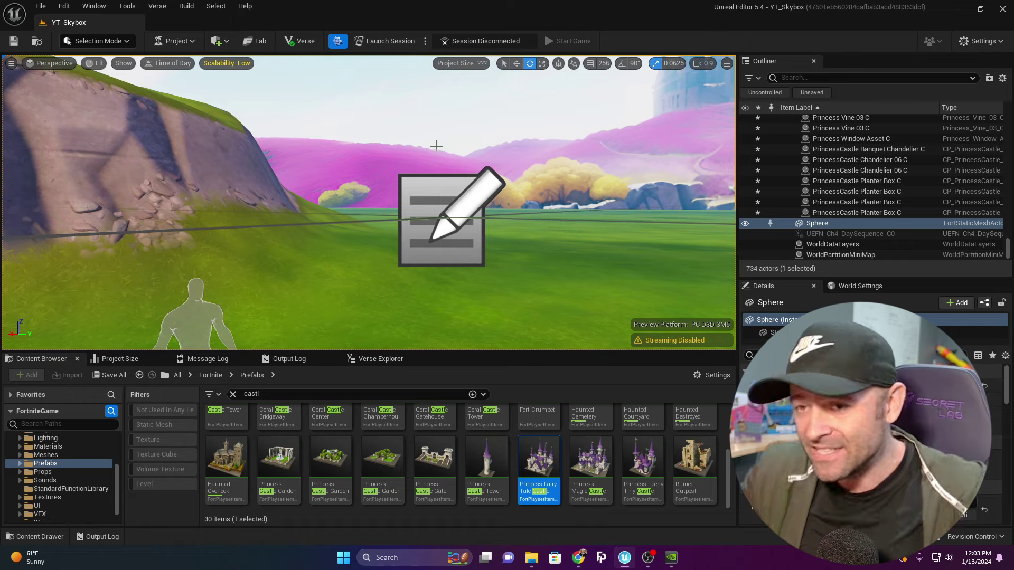